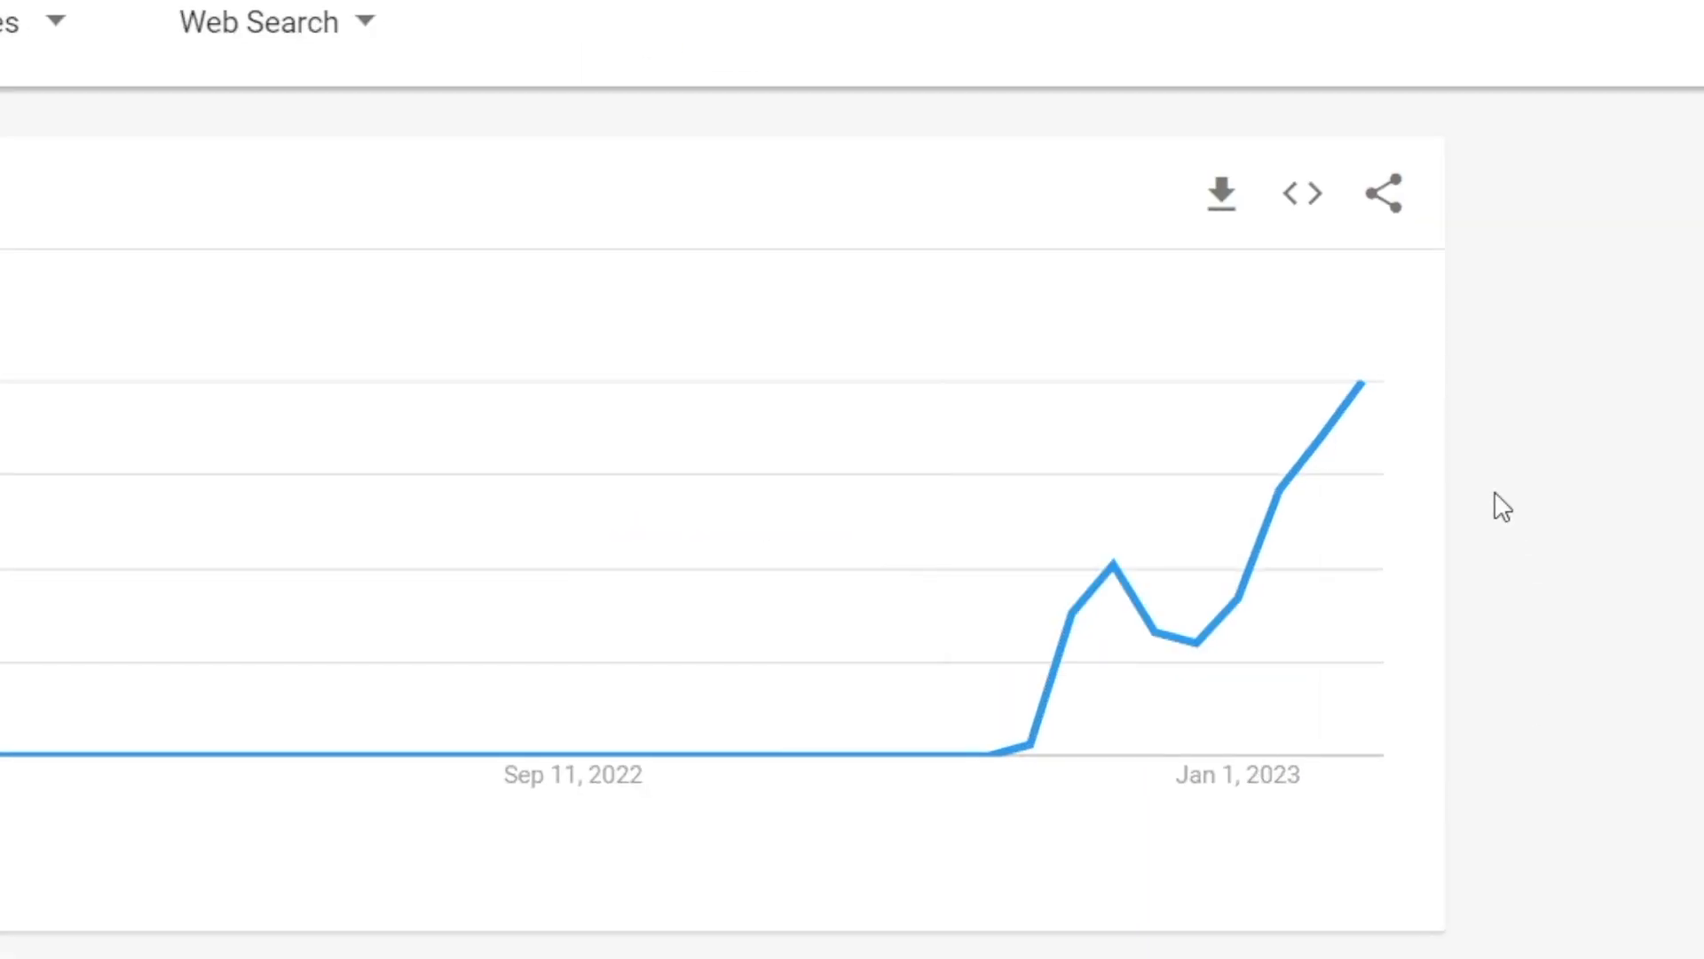
Step: Show the worldwide past-12-months Web Search interest for 'chatgpt', which peaks at 100 in January 2023
mouse_move(1365, 393)
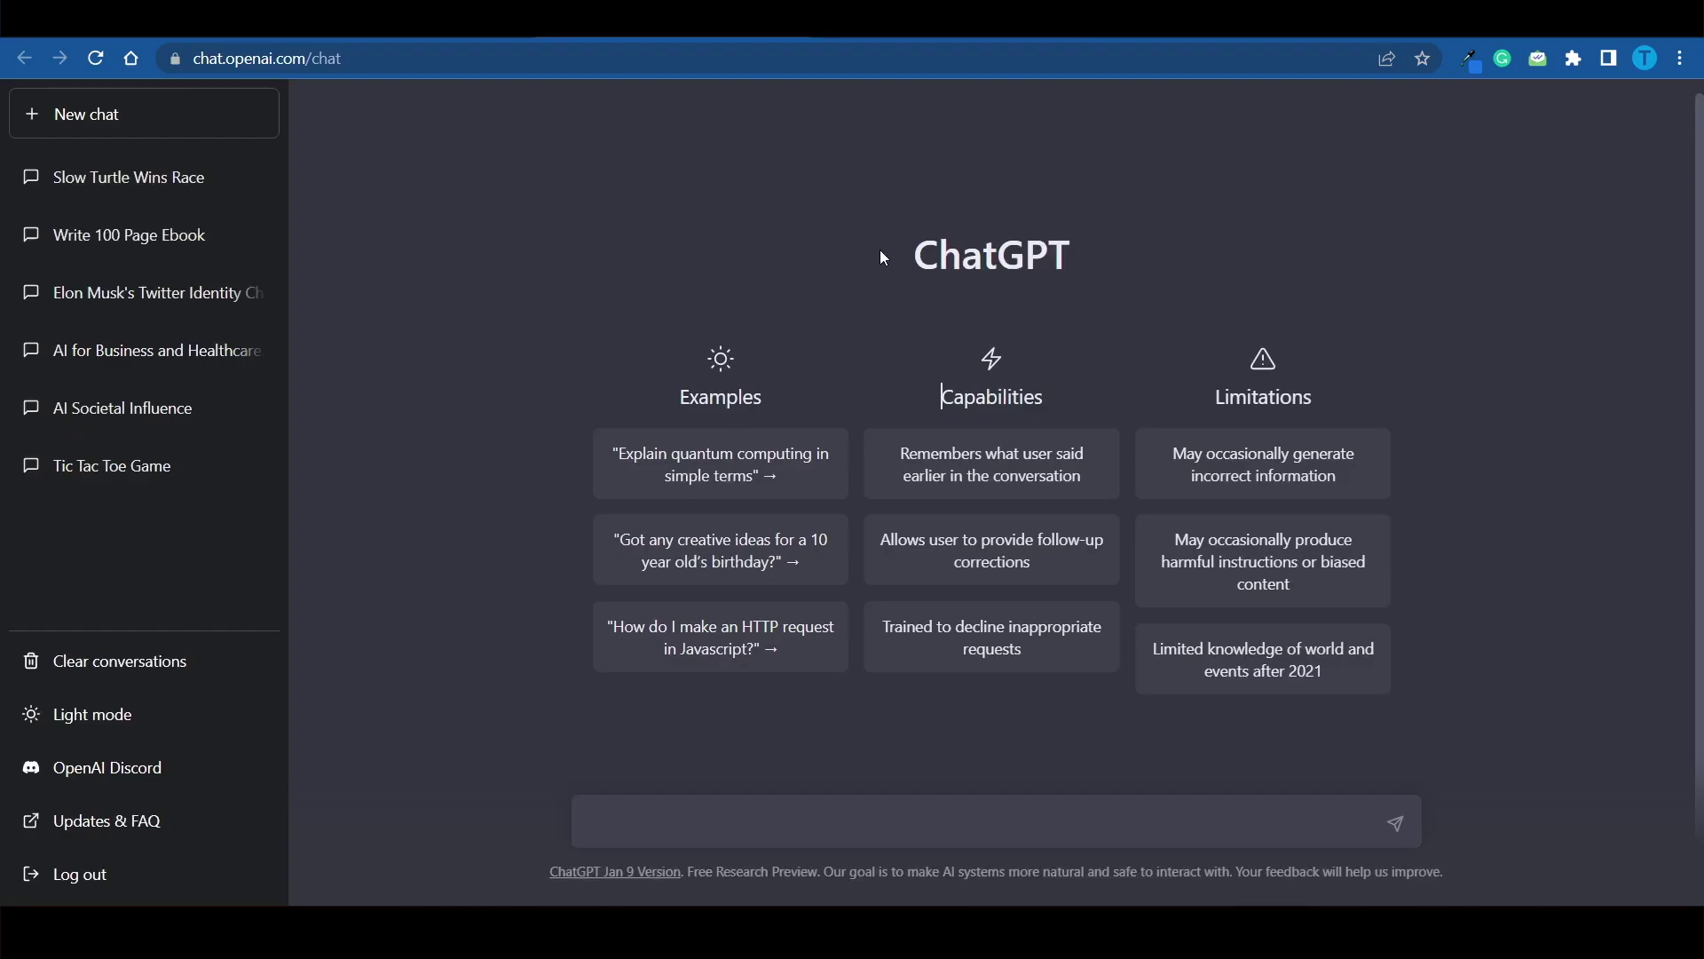
drag(885, 257, 1184, 261)
click(1183, 258)
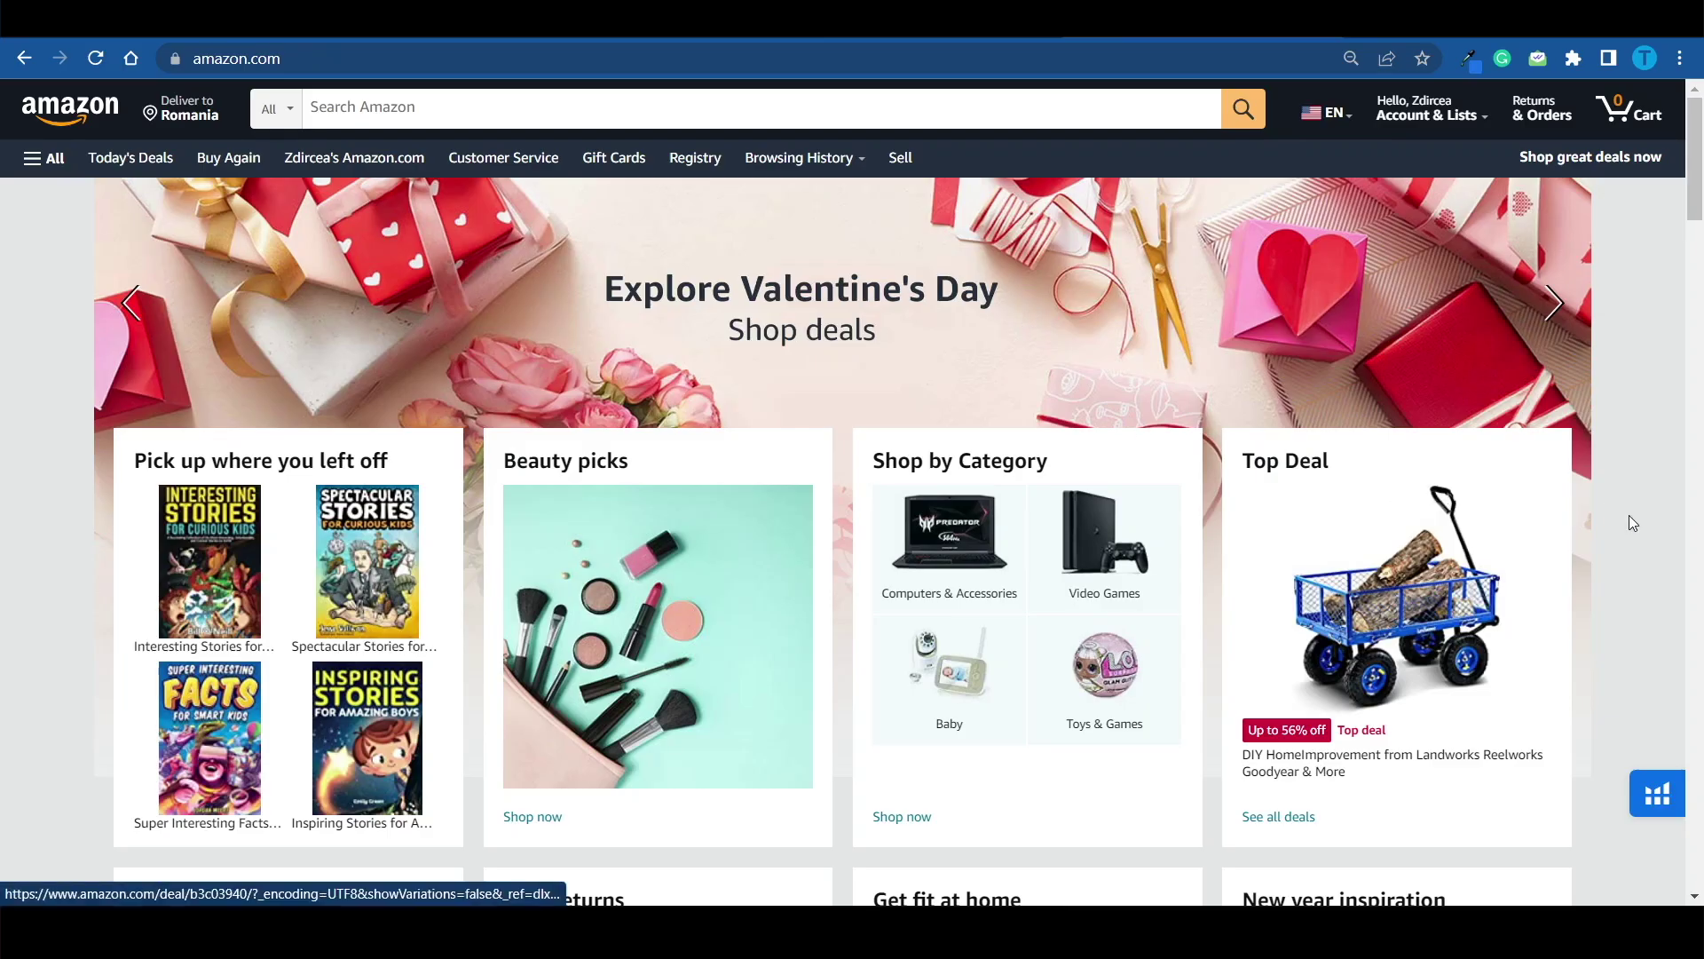
Step: Scroll down the Amazon homepage to the Nintendo Switch with Neon Blue and Neon Red Joy-Con listing
scroll(1635, 518, down, 10)
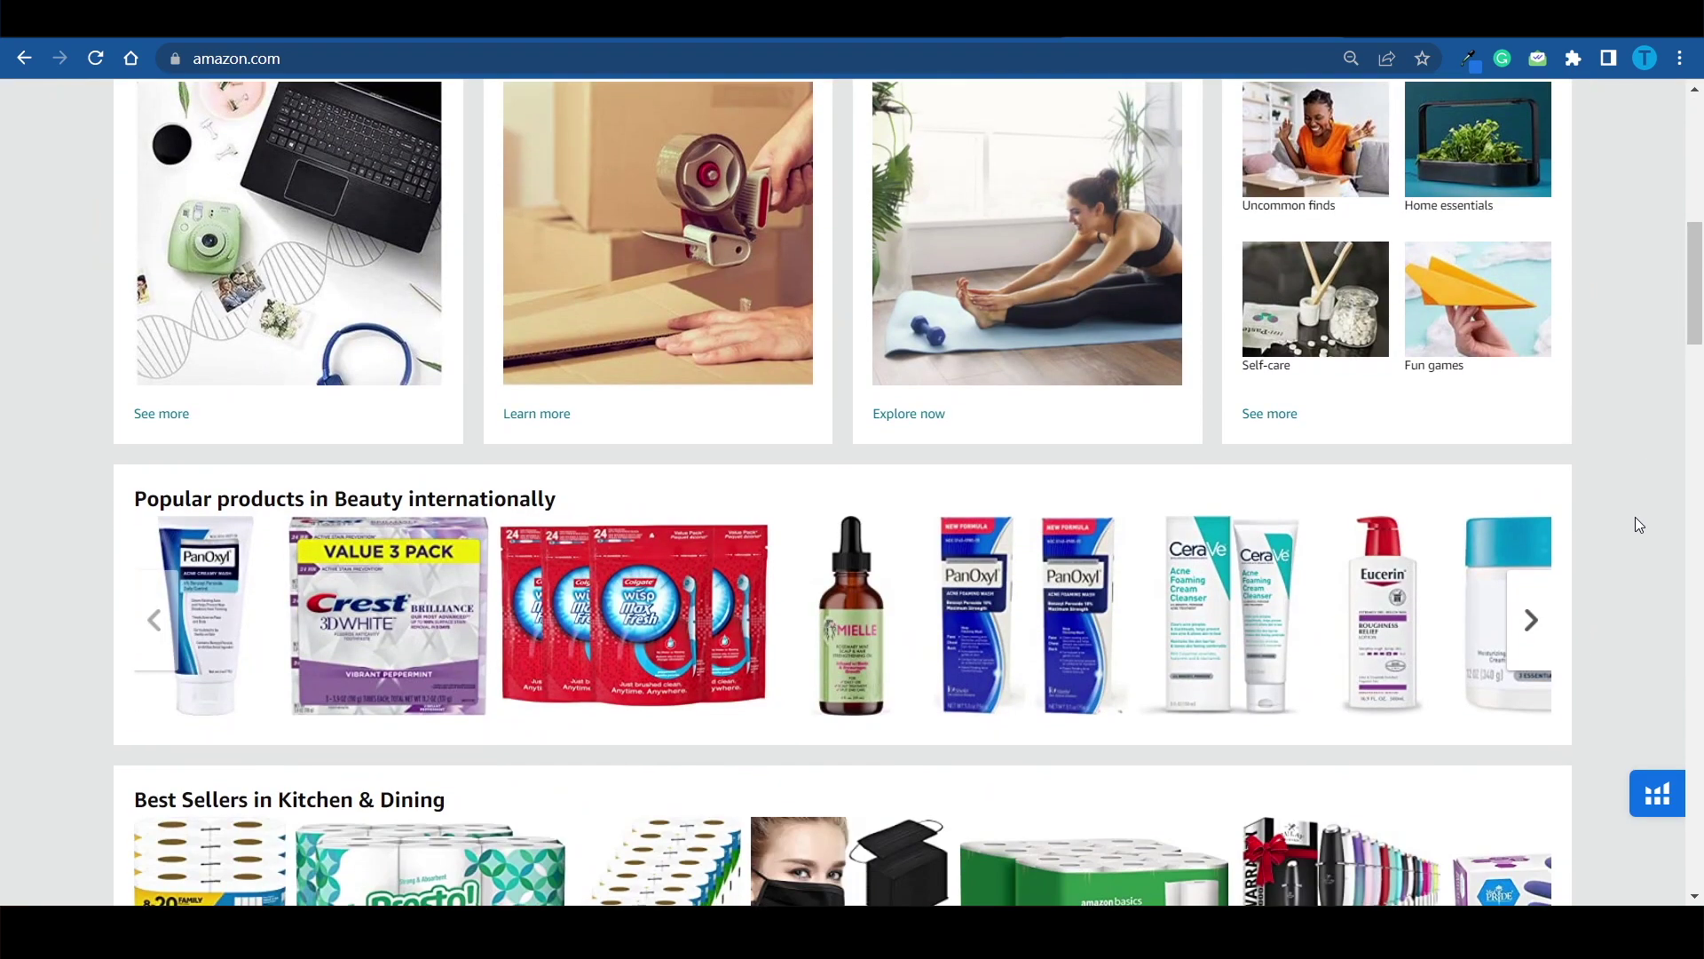
scroll(1635, 517, down, 5)
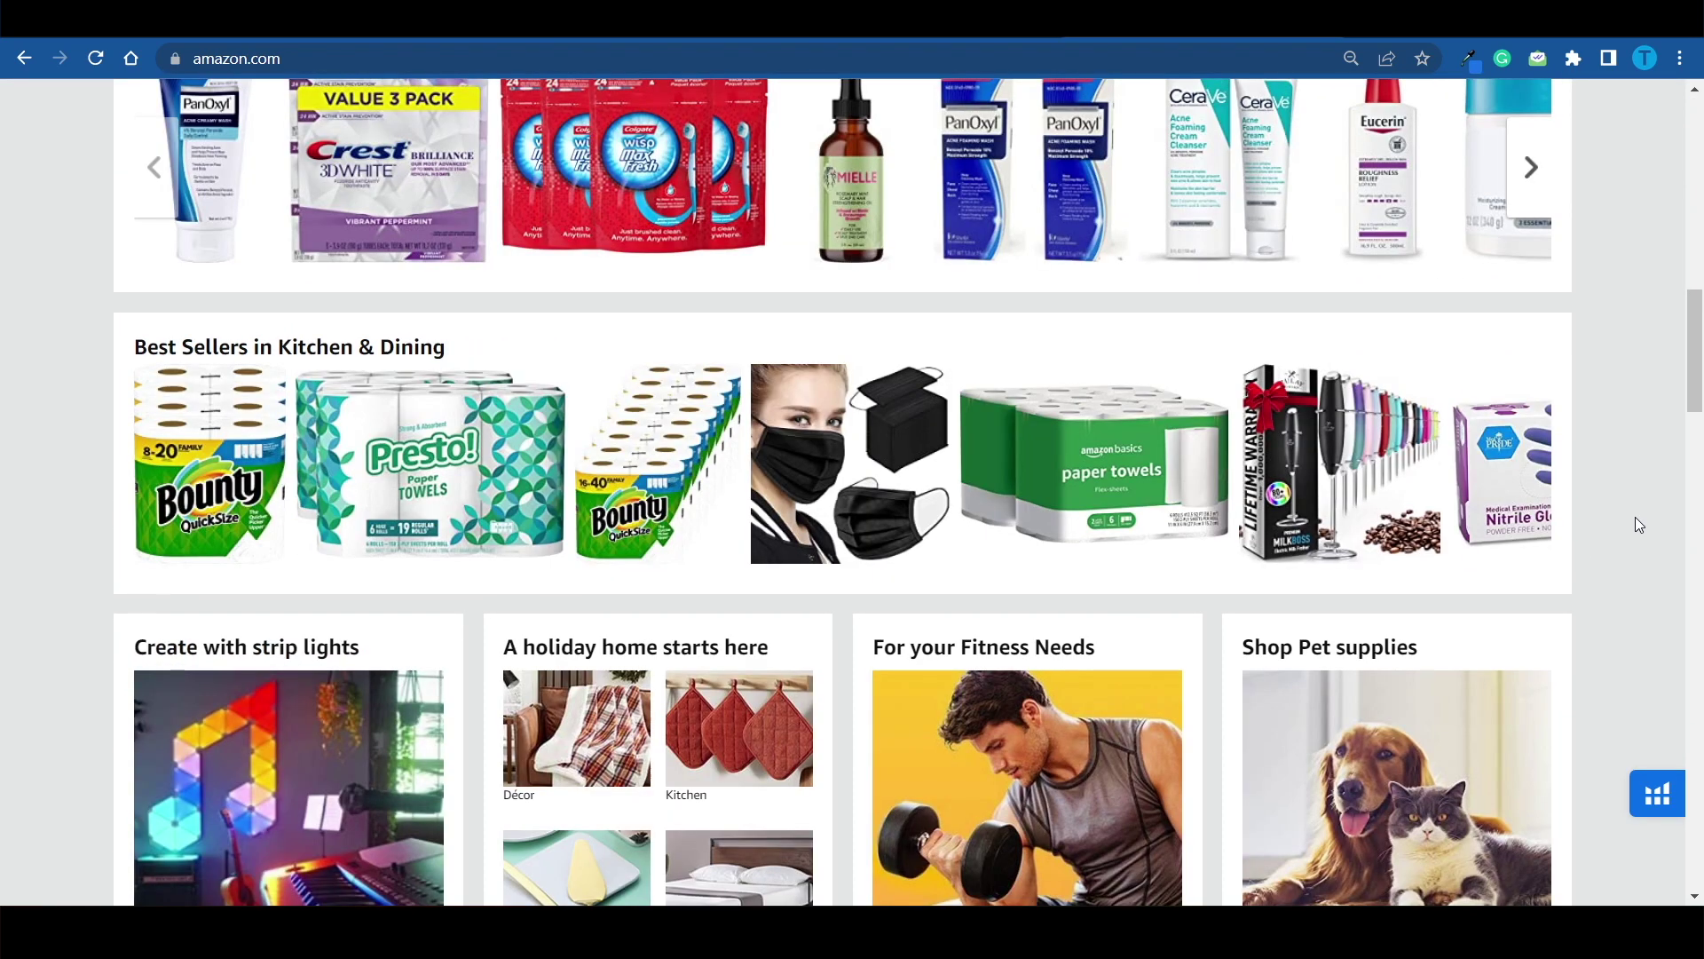
scroll(1635, 518, down, 1)
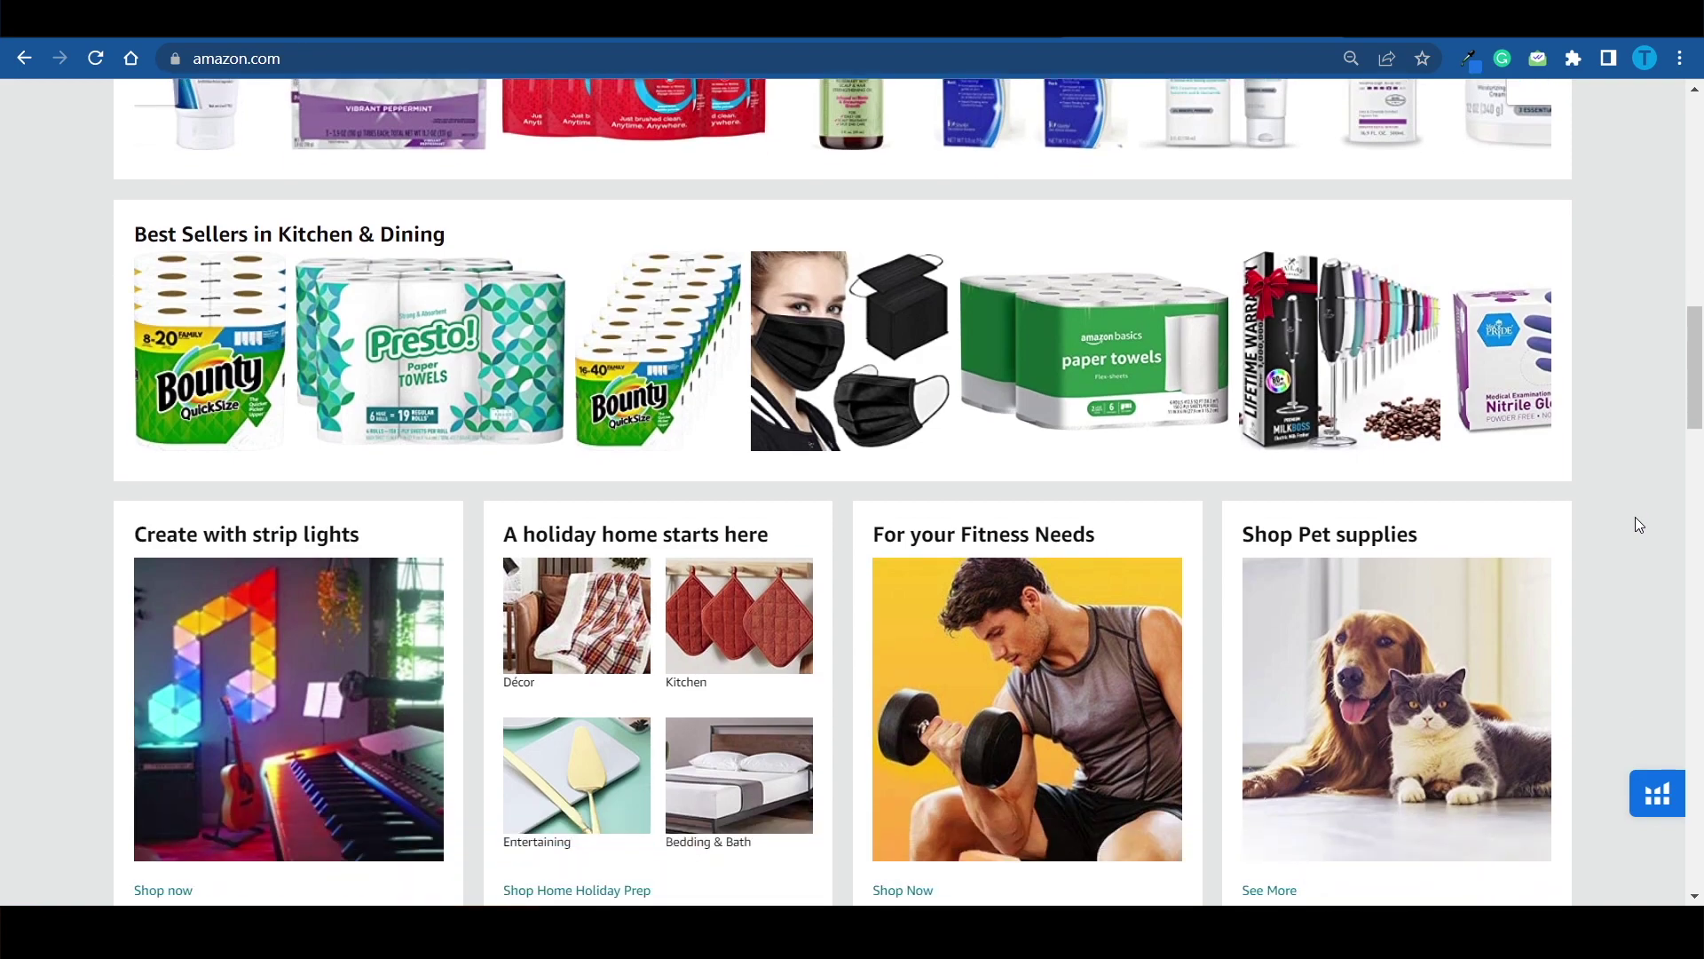
scroll(886, 607, down, 9)
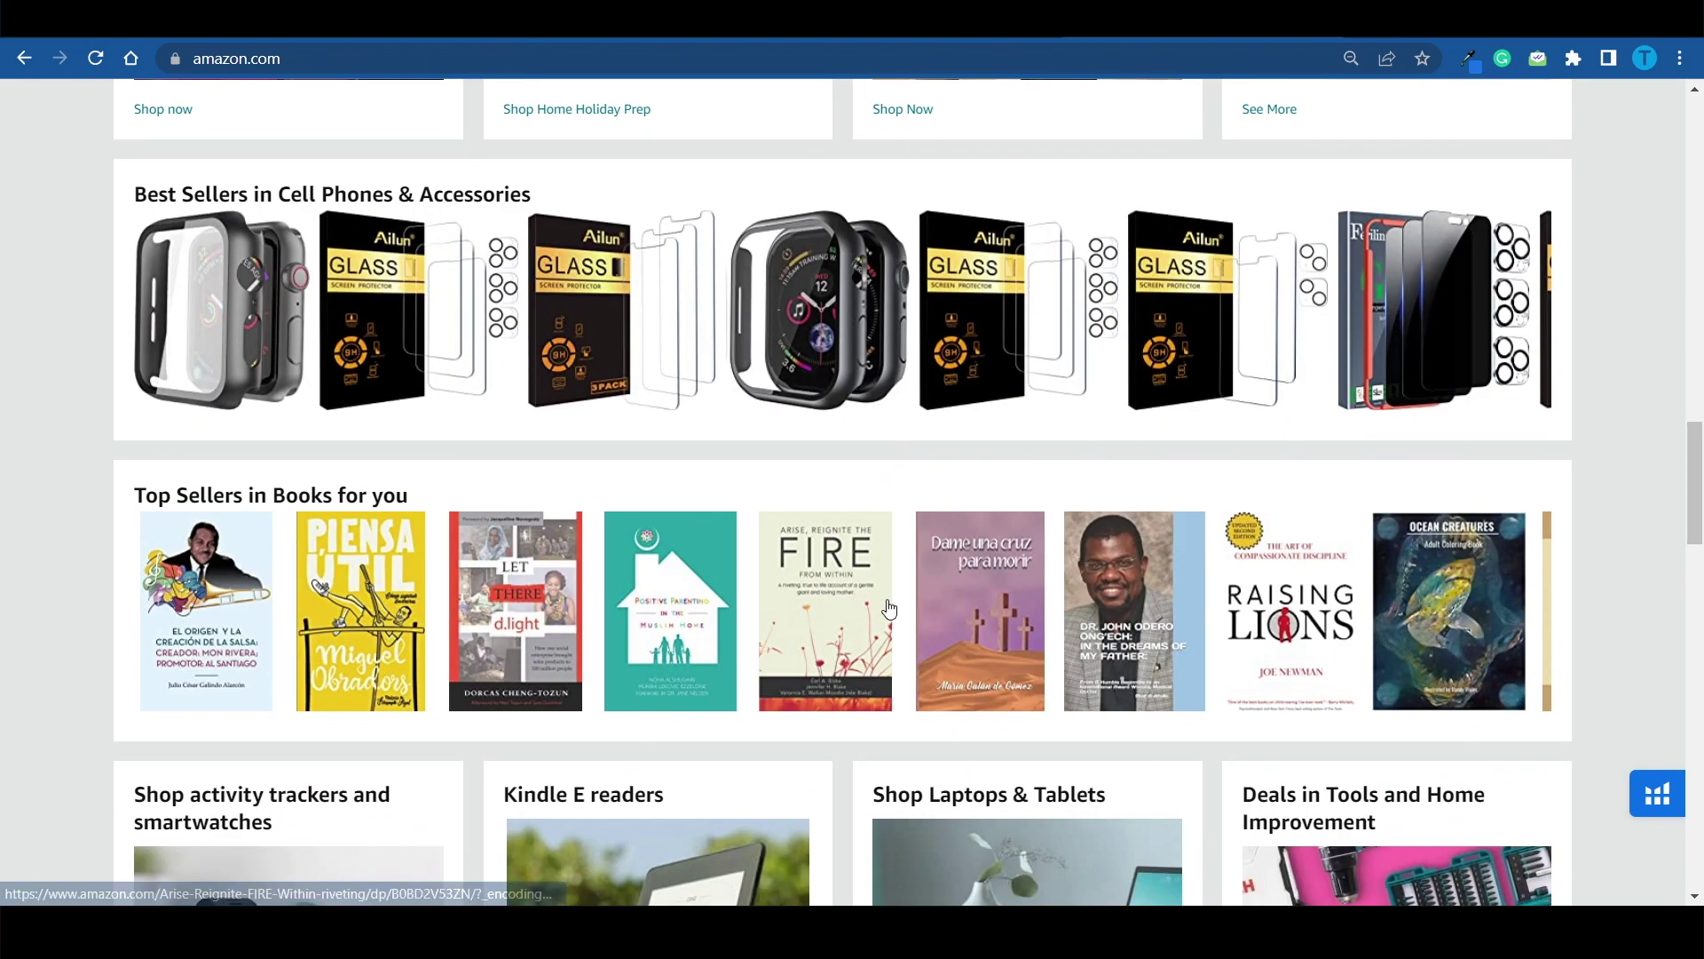
scroll(889, 609, down, 5)
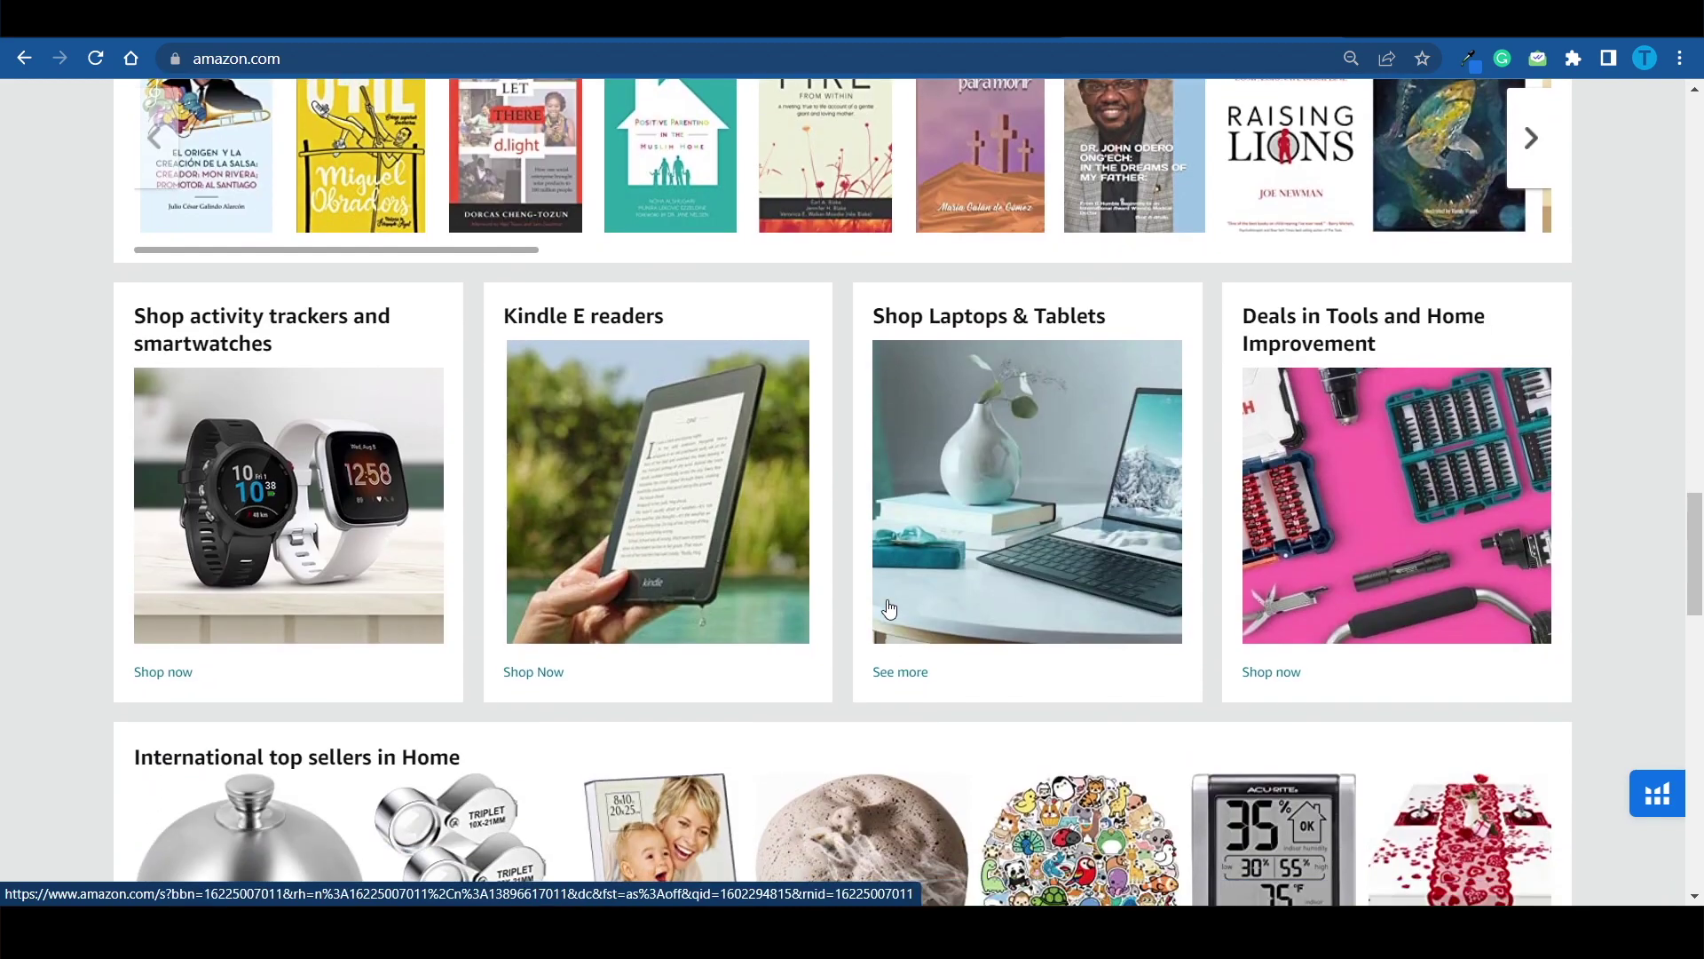
scroll(839, 659, down, 6)
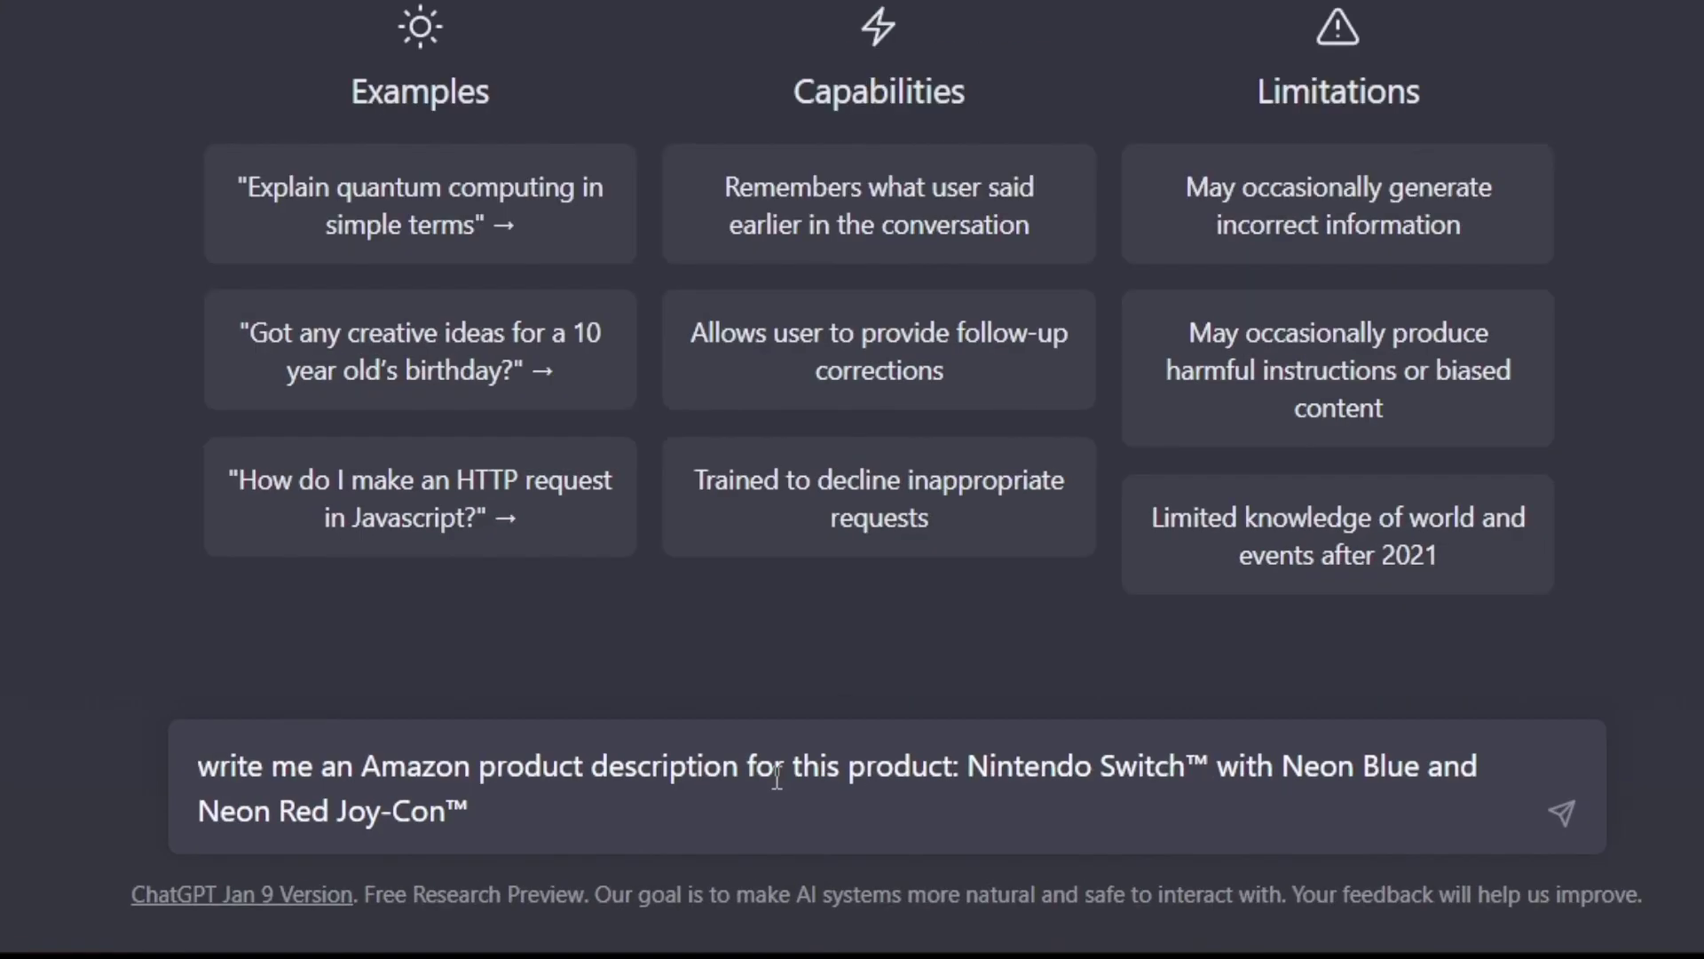
Step: Send the Nintendo Switch product-description prompt, then follow up with 'turn it into bullet points'
key(Return)
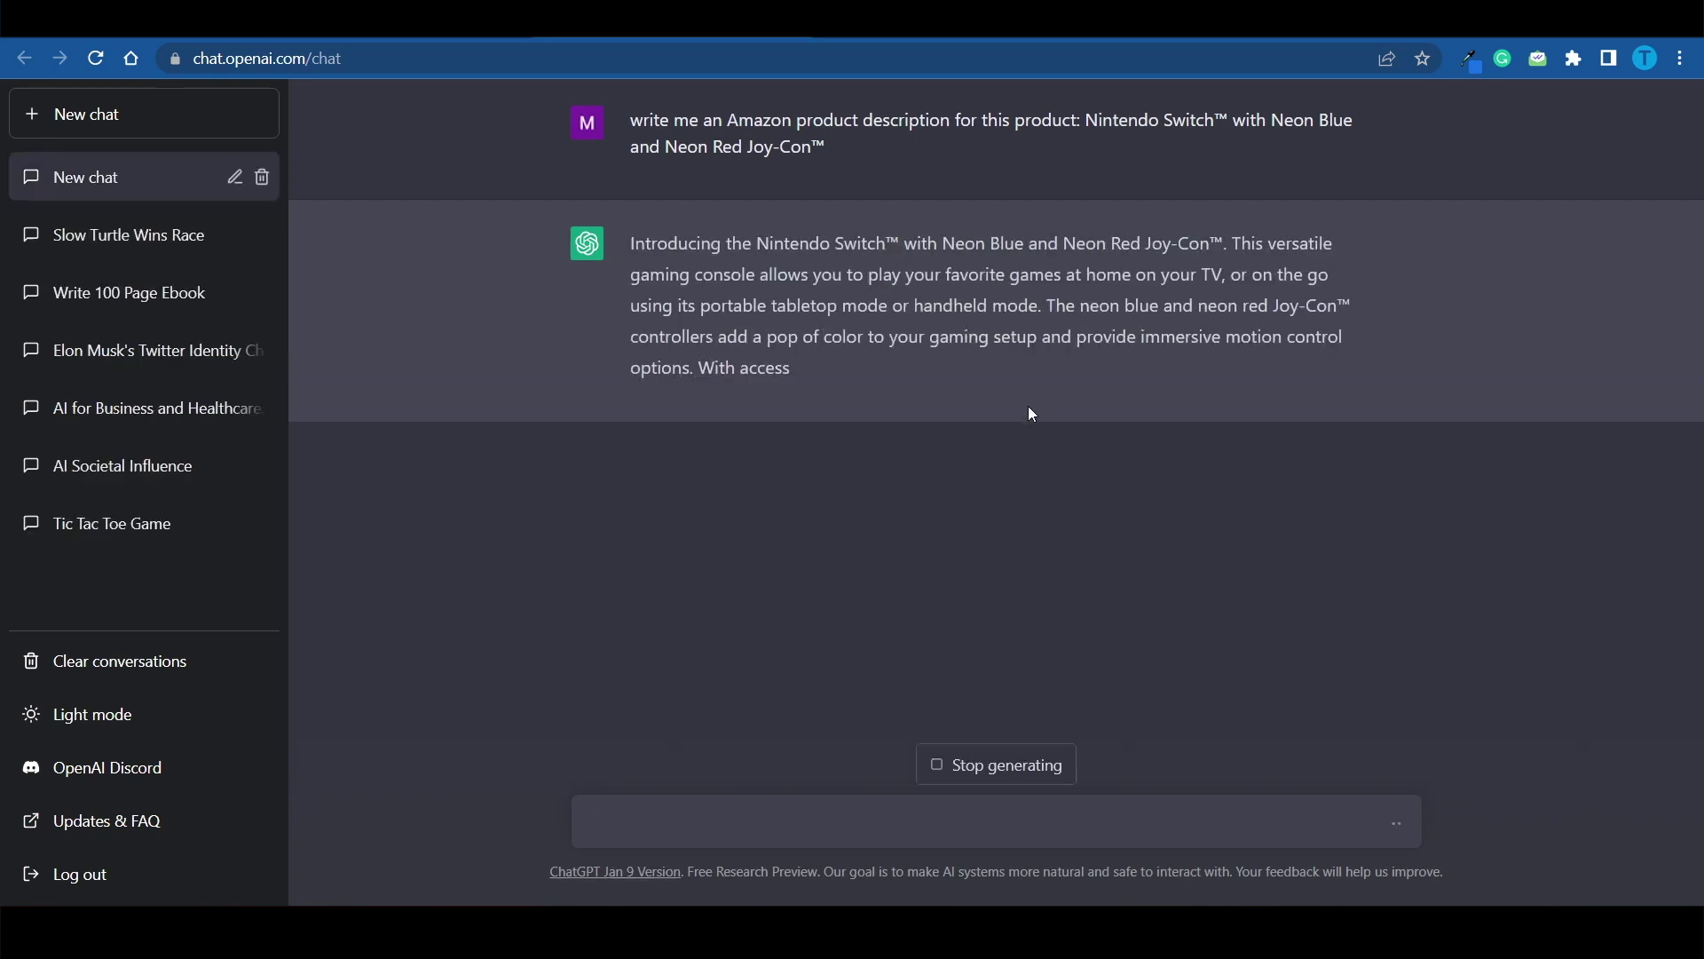
click(786, 815)
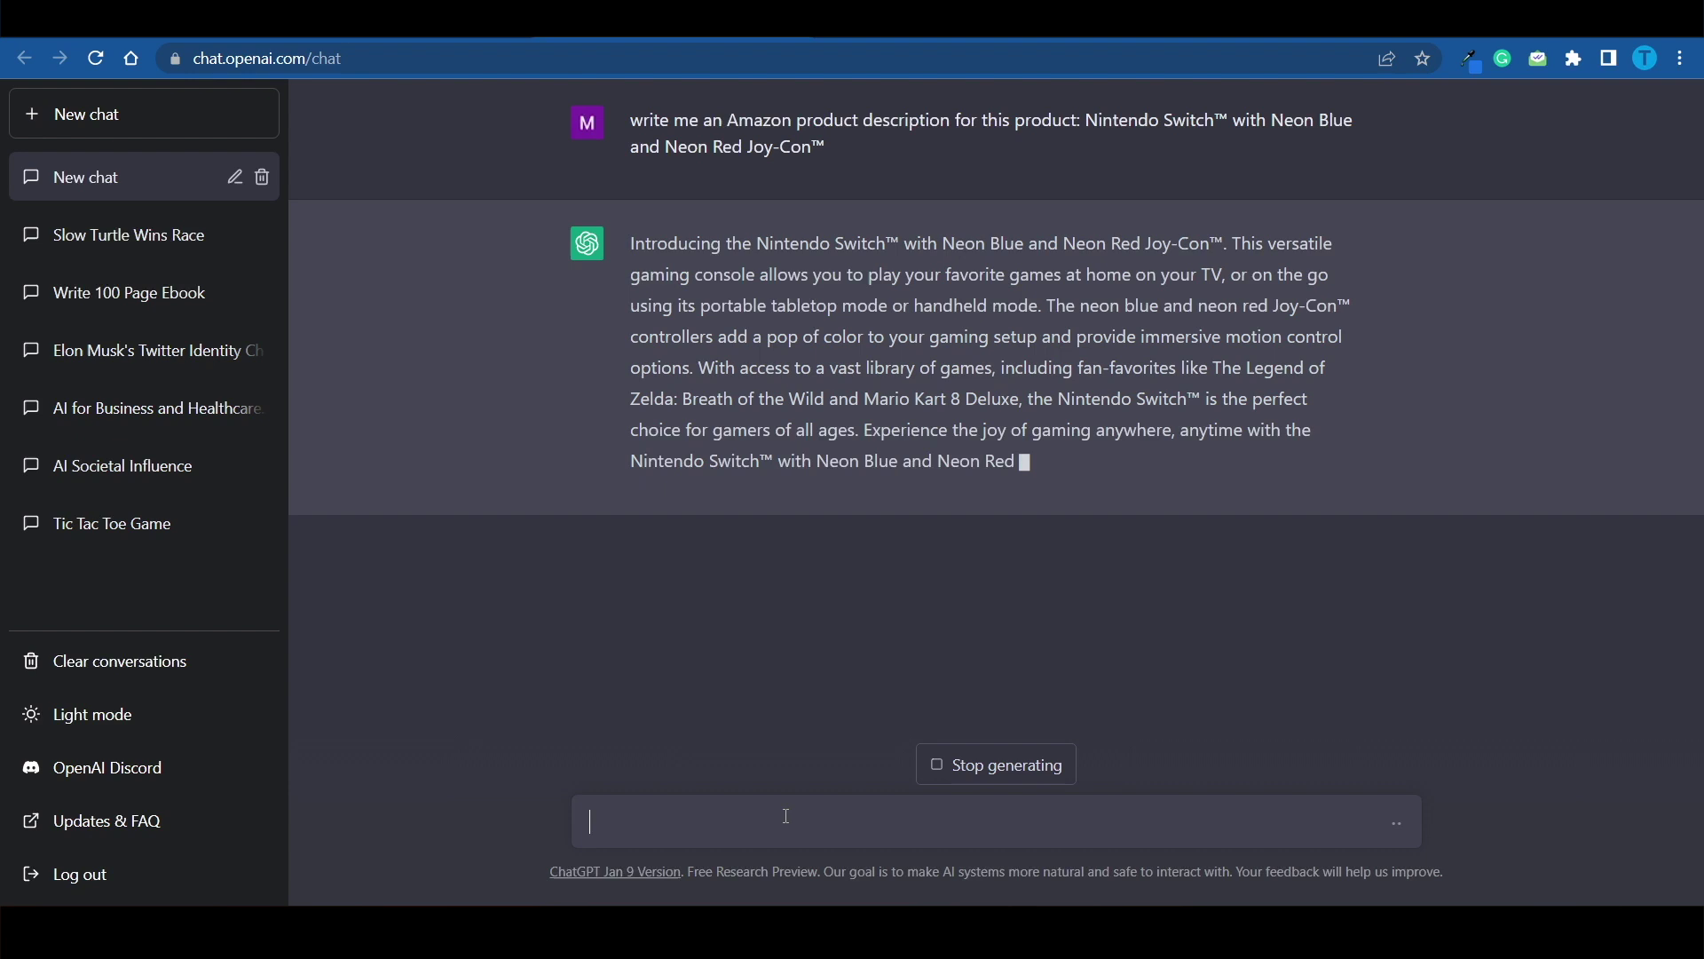
text(turn it into bullet points)
key(Return)
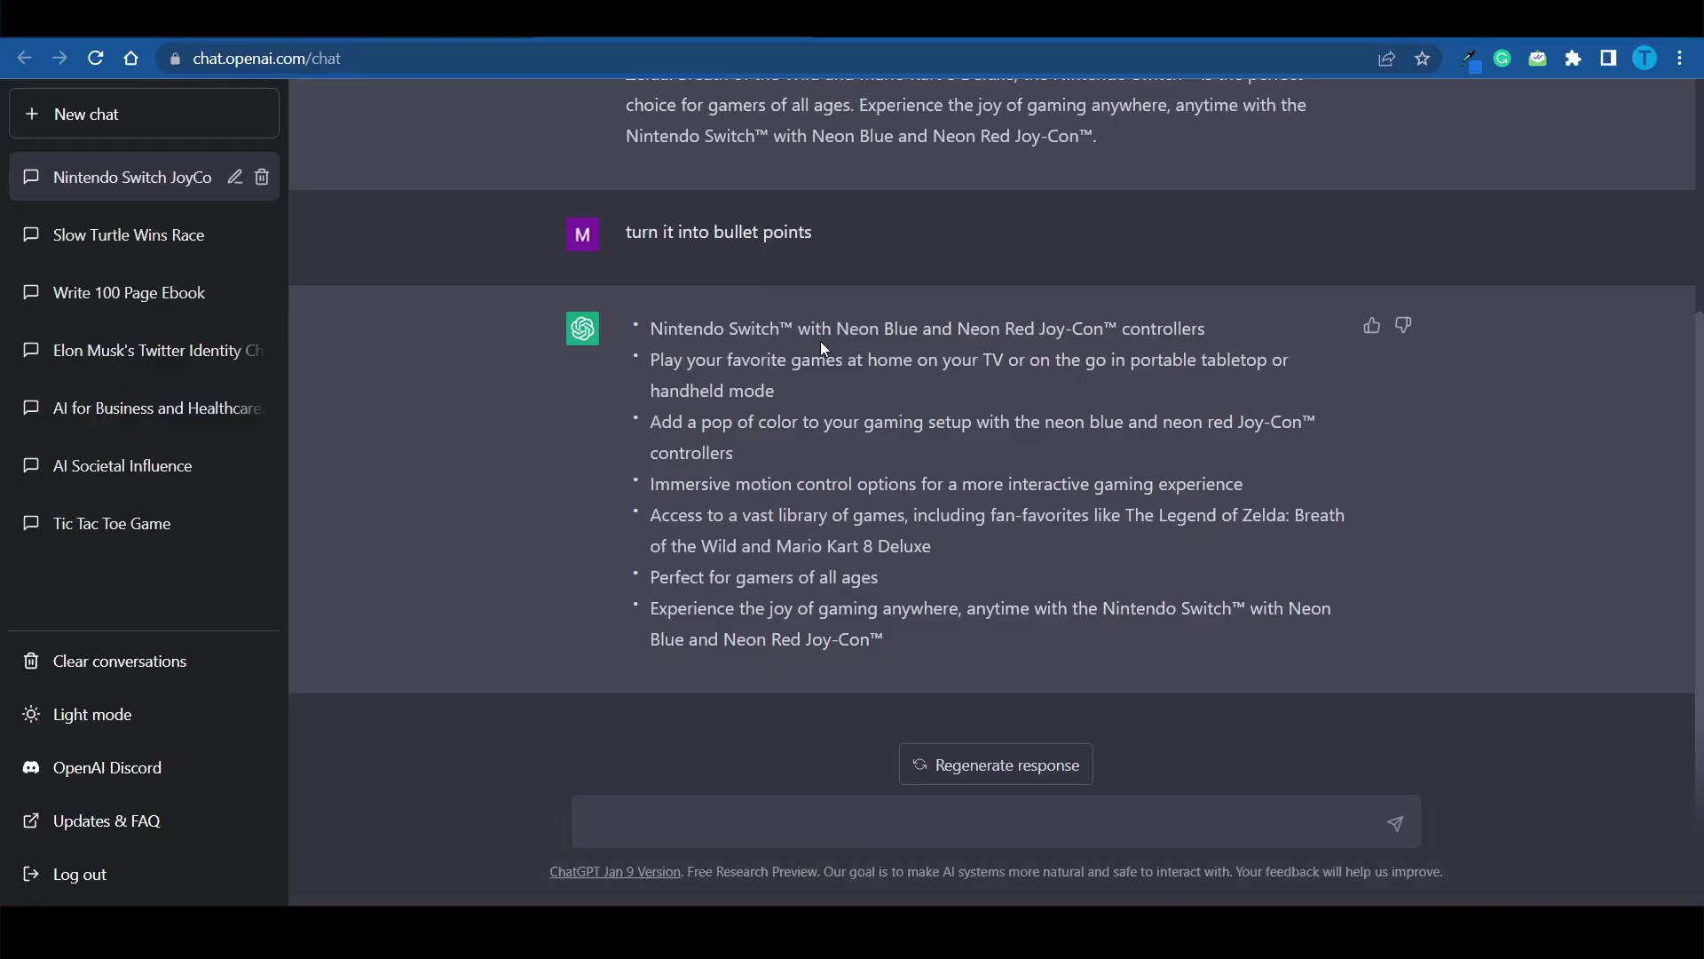
Step: Send 'i am an online dating coach. write me a landing page script for my funnel'
text(i am an online dating coach)
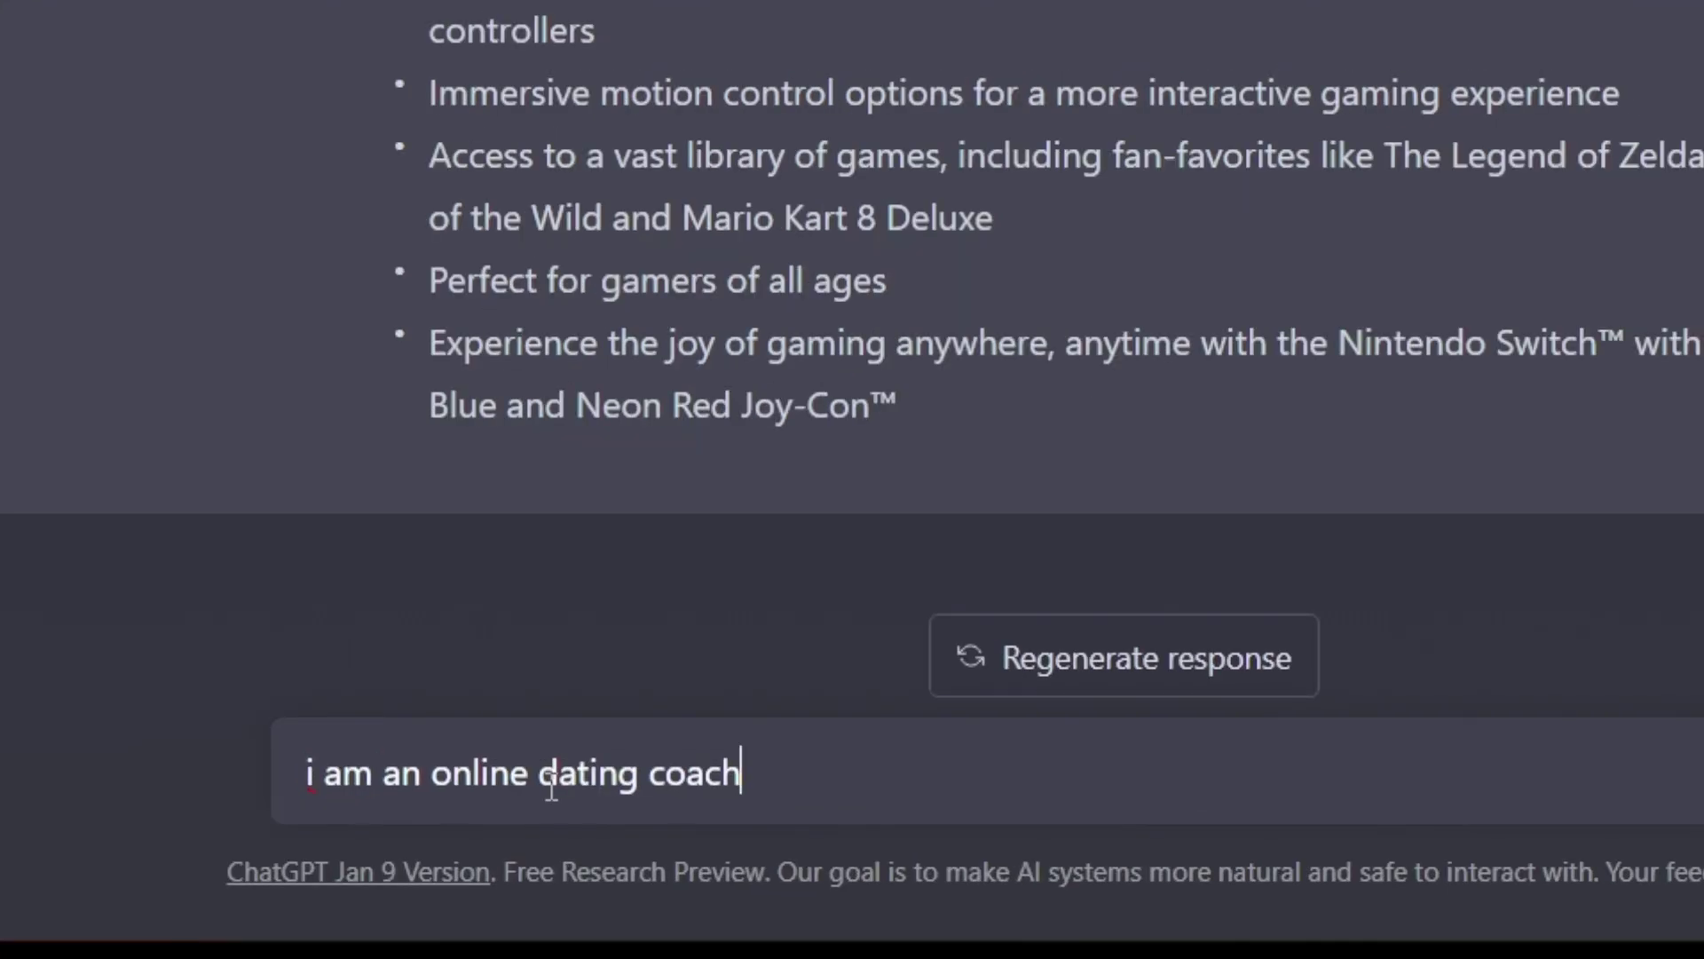
text(. write me a landing page script for my funnel)
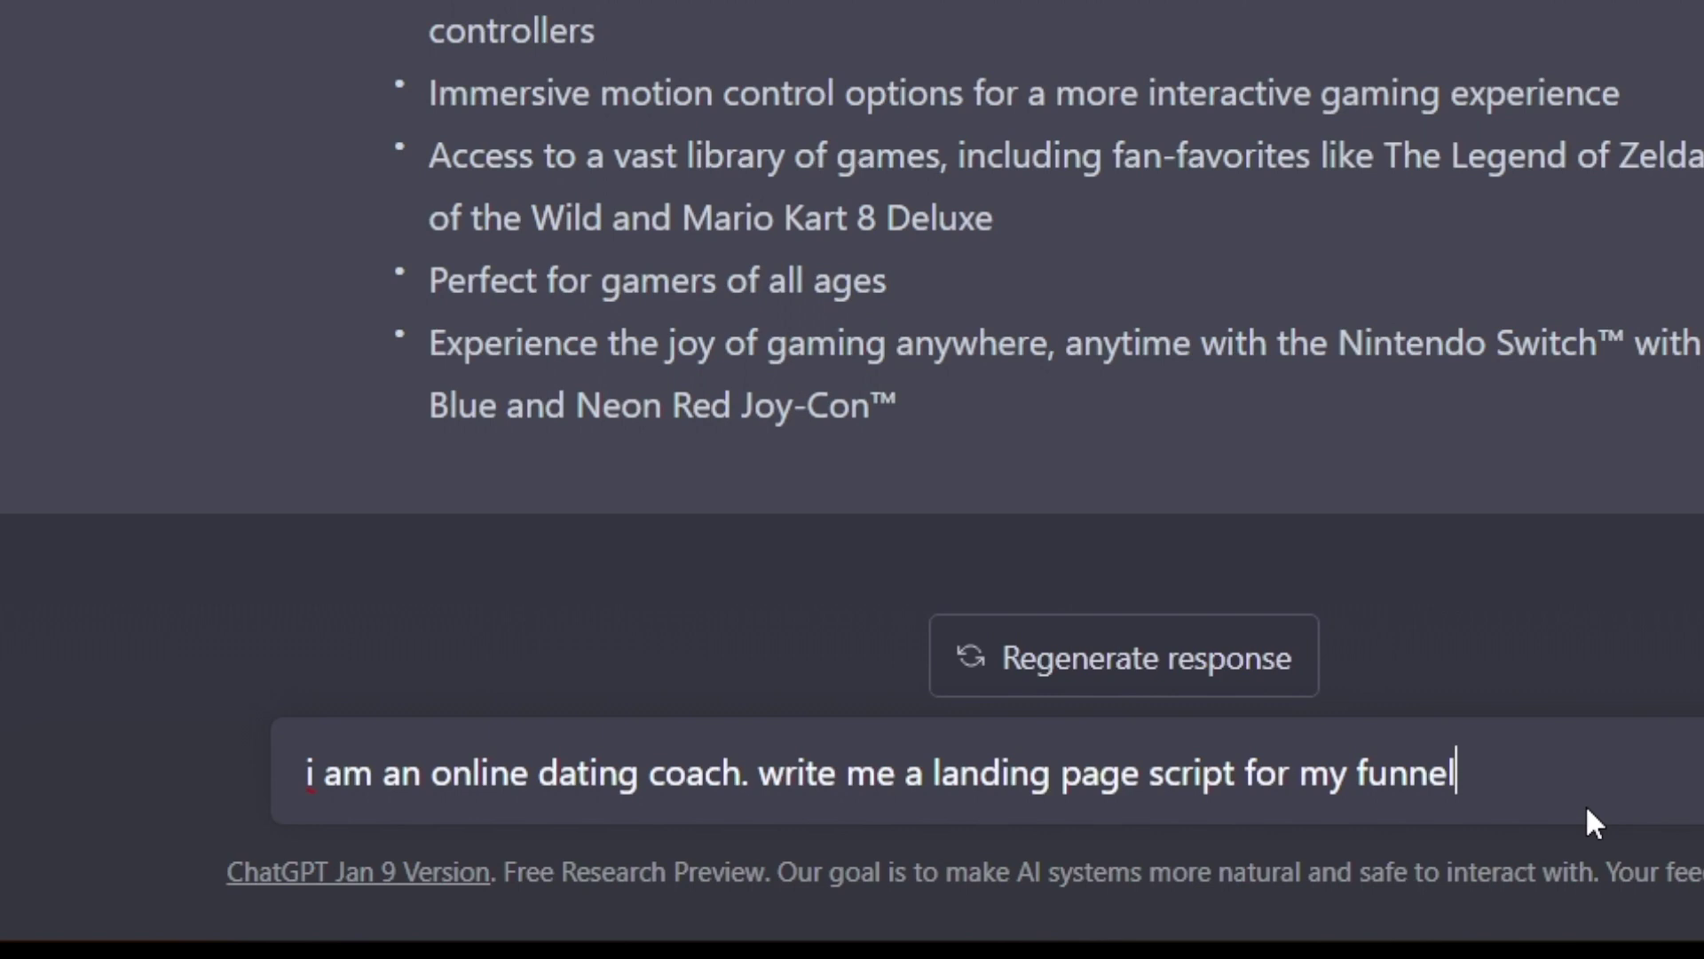
key(Return)
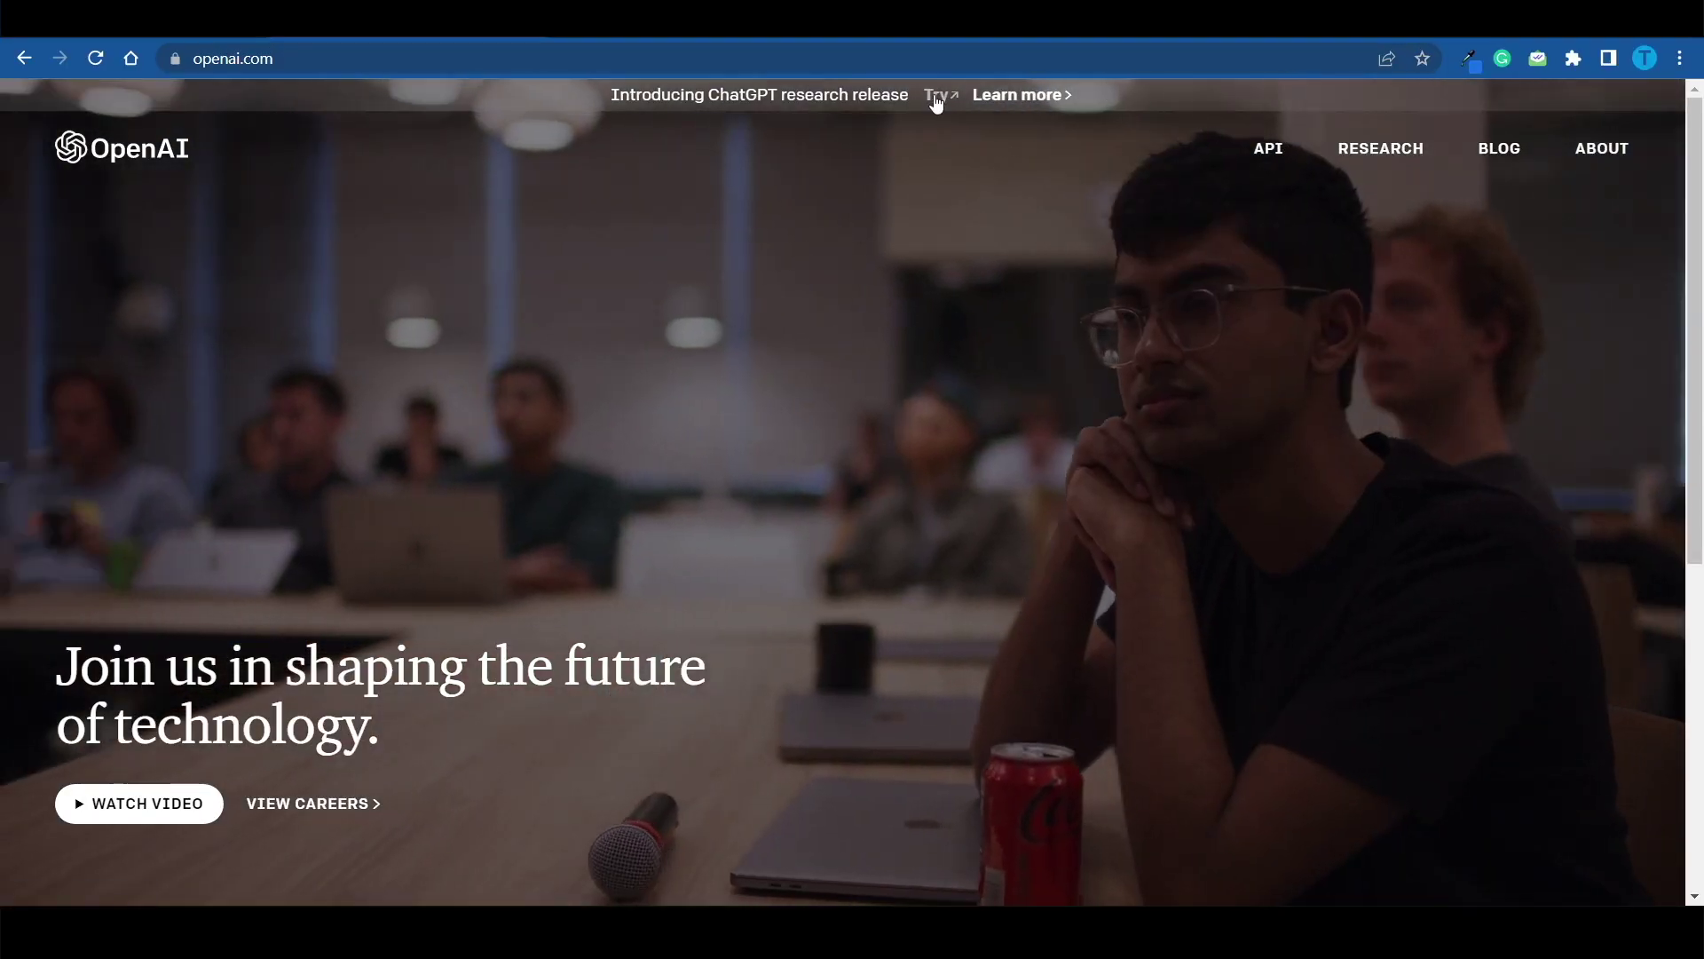
Step: Follow the 'Try' link in the ChatGPT research release banner to an empty chat
click(935, 96)
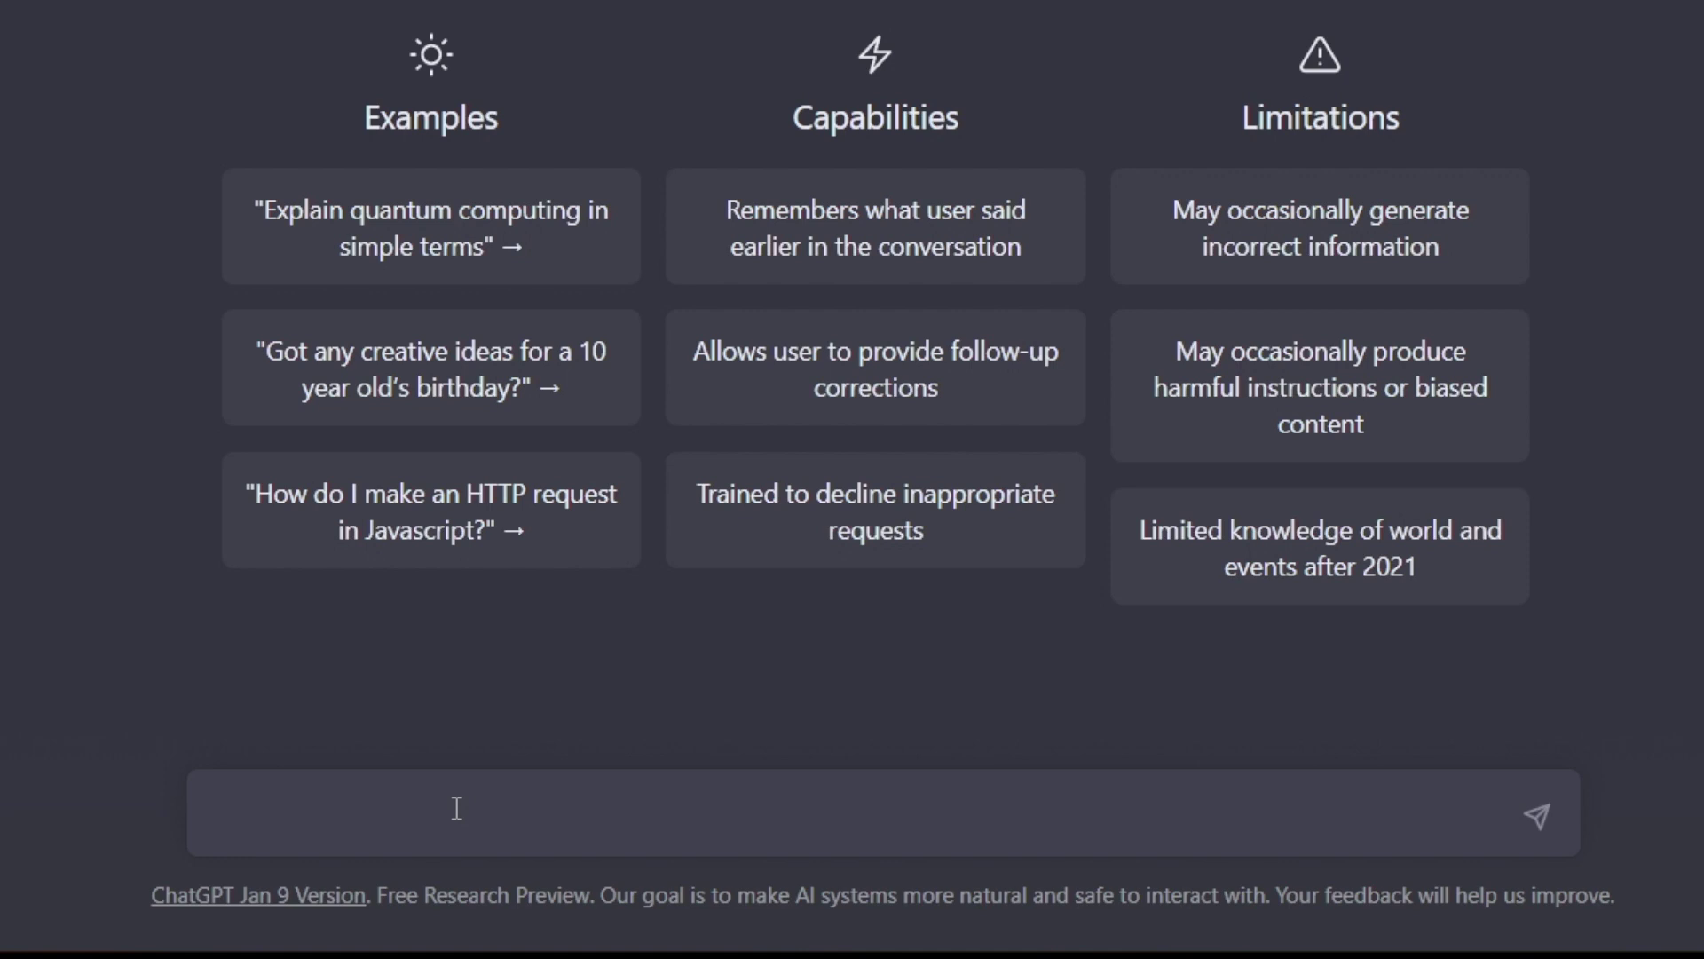
Step: Paste the nutritionist coaching introduction and append a request for a list of 10 video ideas
text(i am a nutritionist and i offer online 1 on 1 coaching)
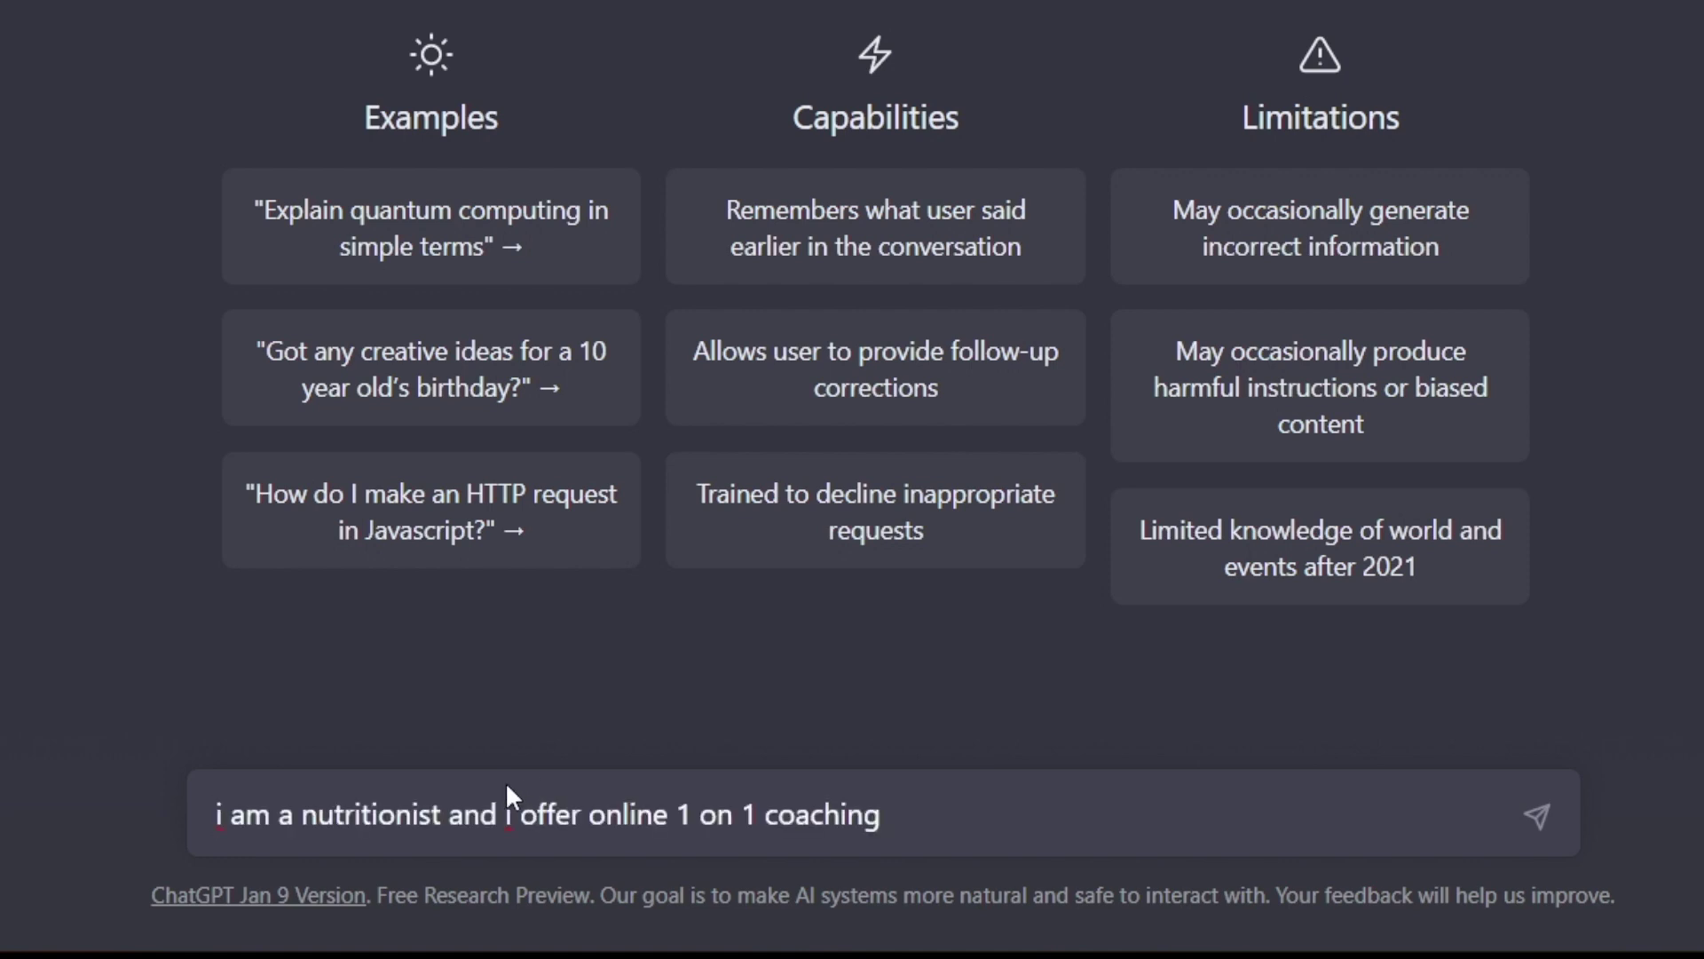
click(937, 817)
text(. give me a list of 10 video ideas tha)
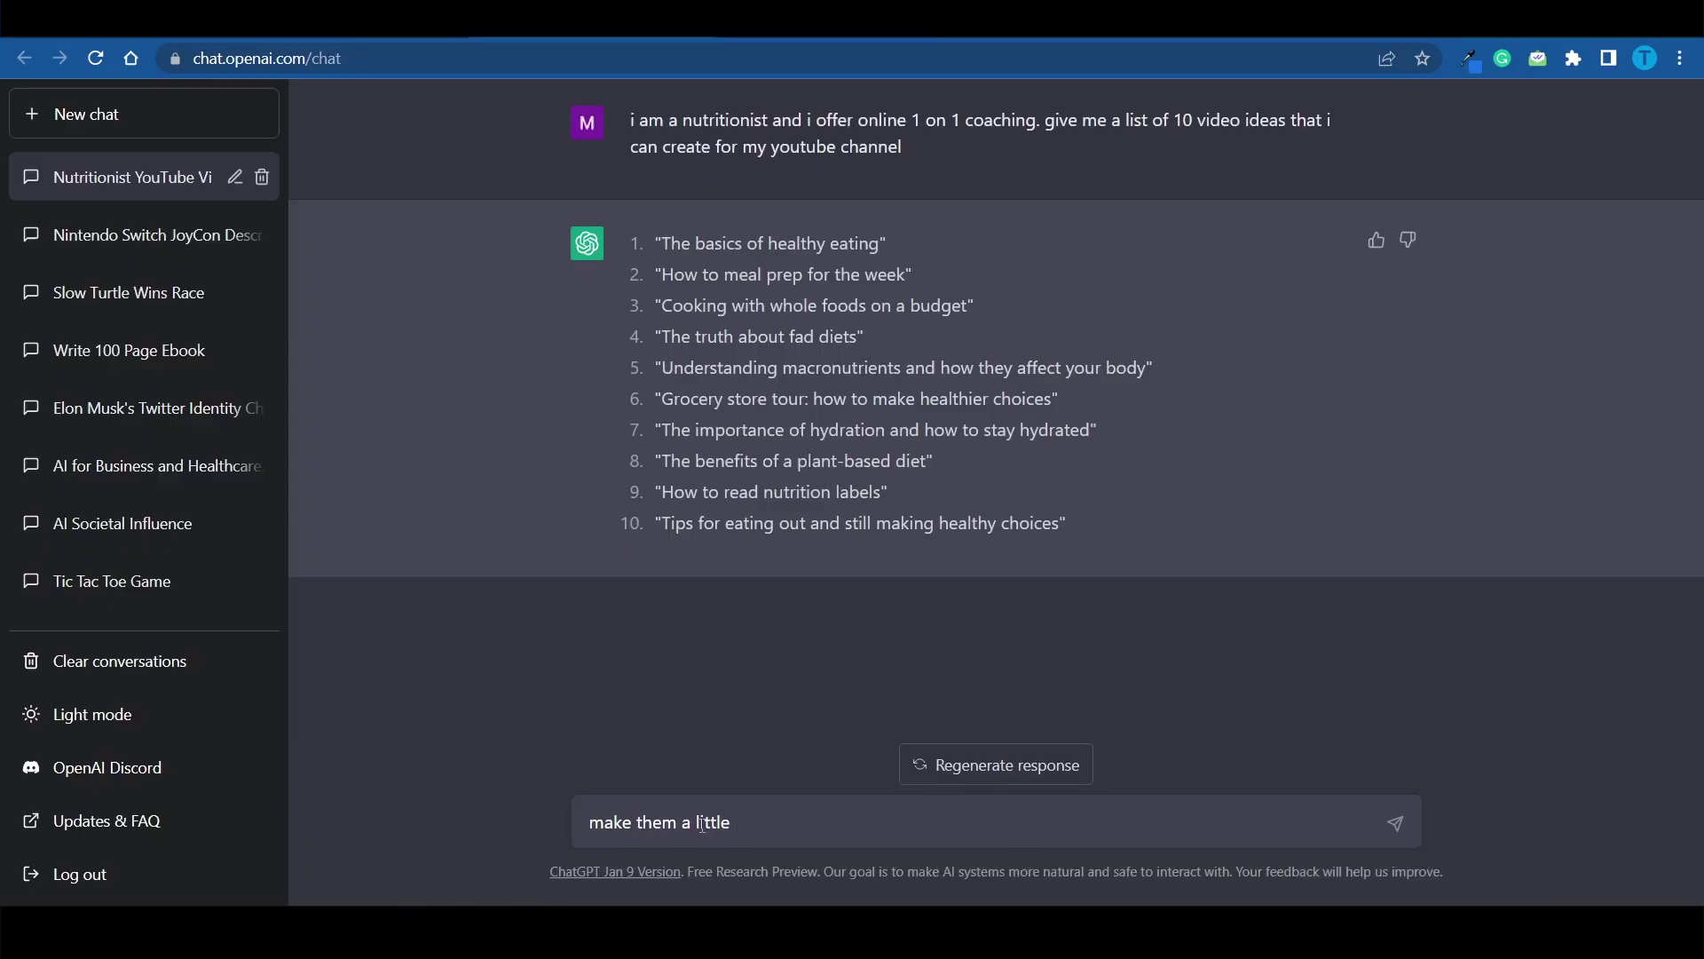
Step: Ask to make the ideas 'a little more controversial', then highlight the detox teas and juice cleanses title
text(more controversia)
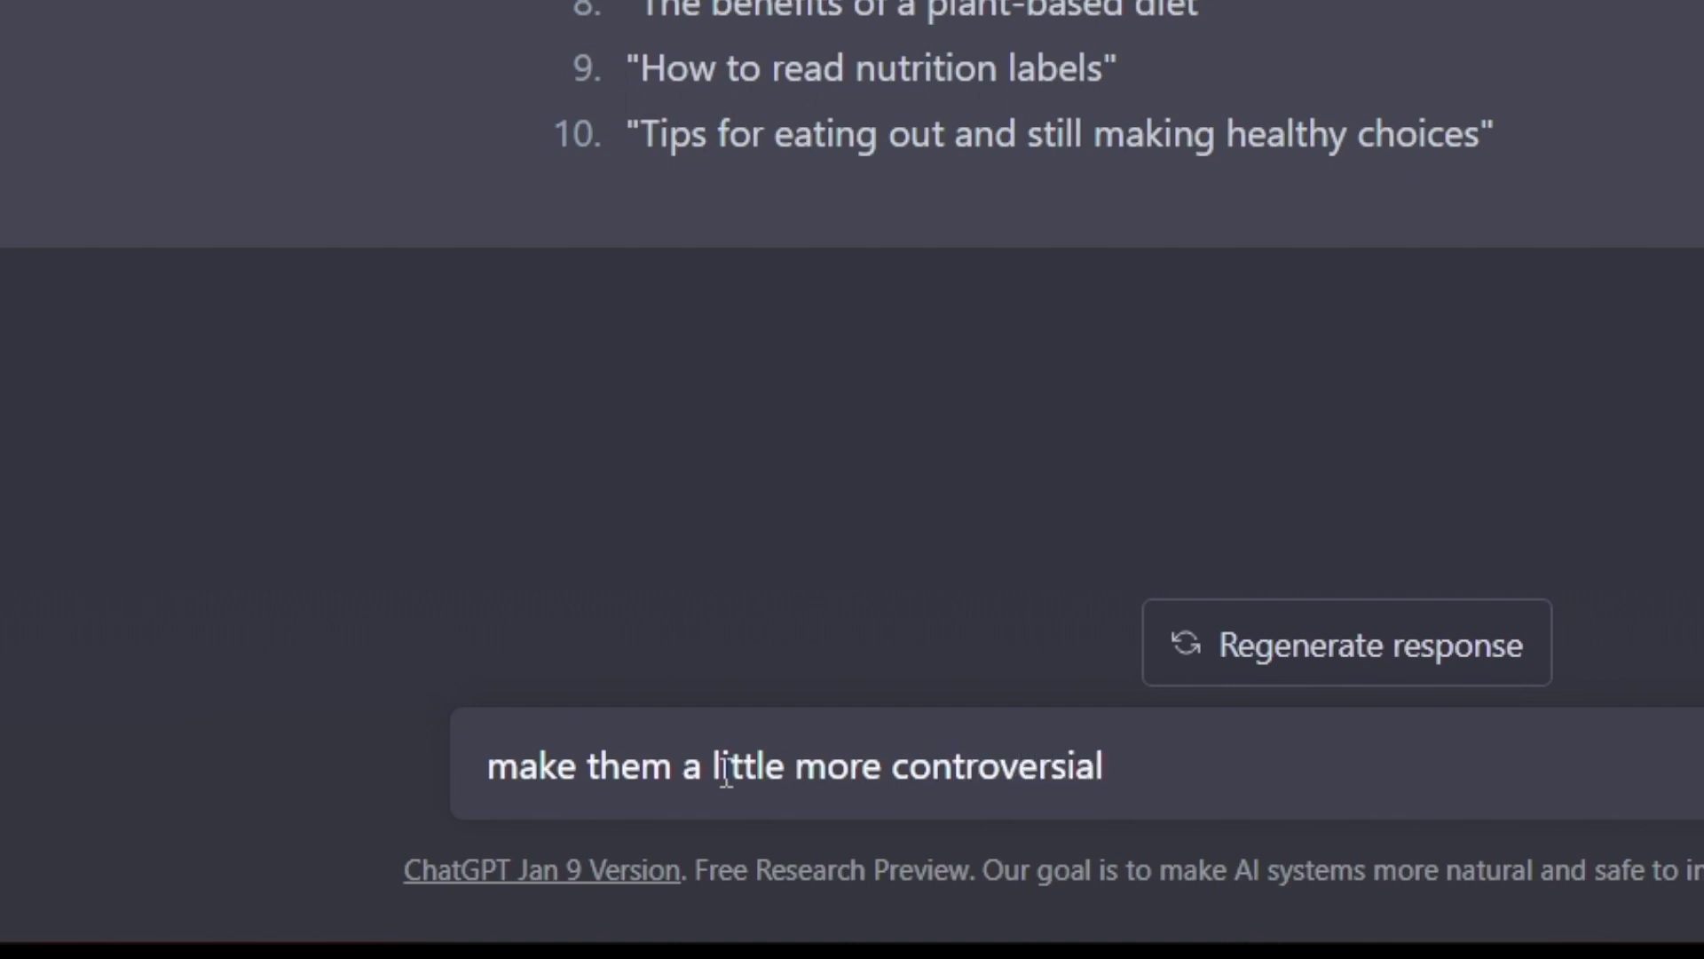
text(l)
key(Return)
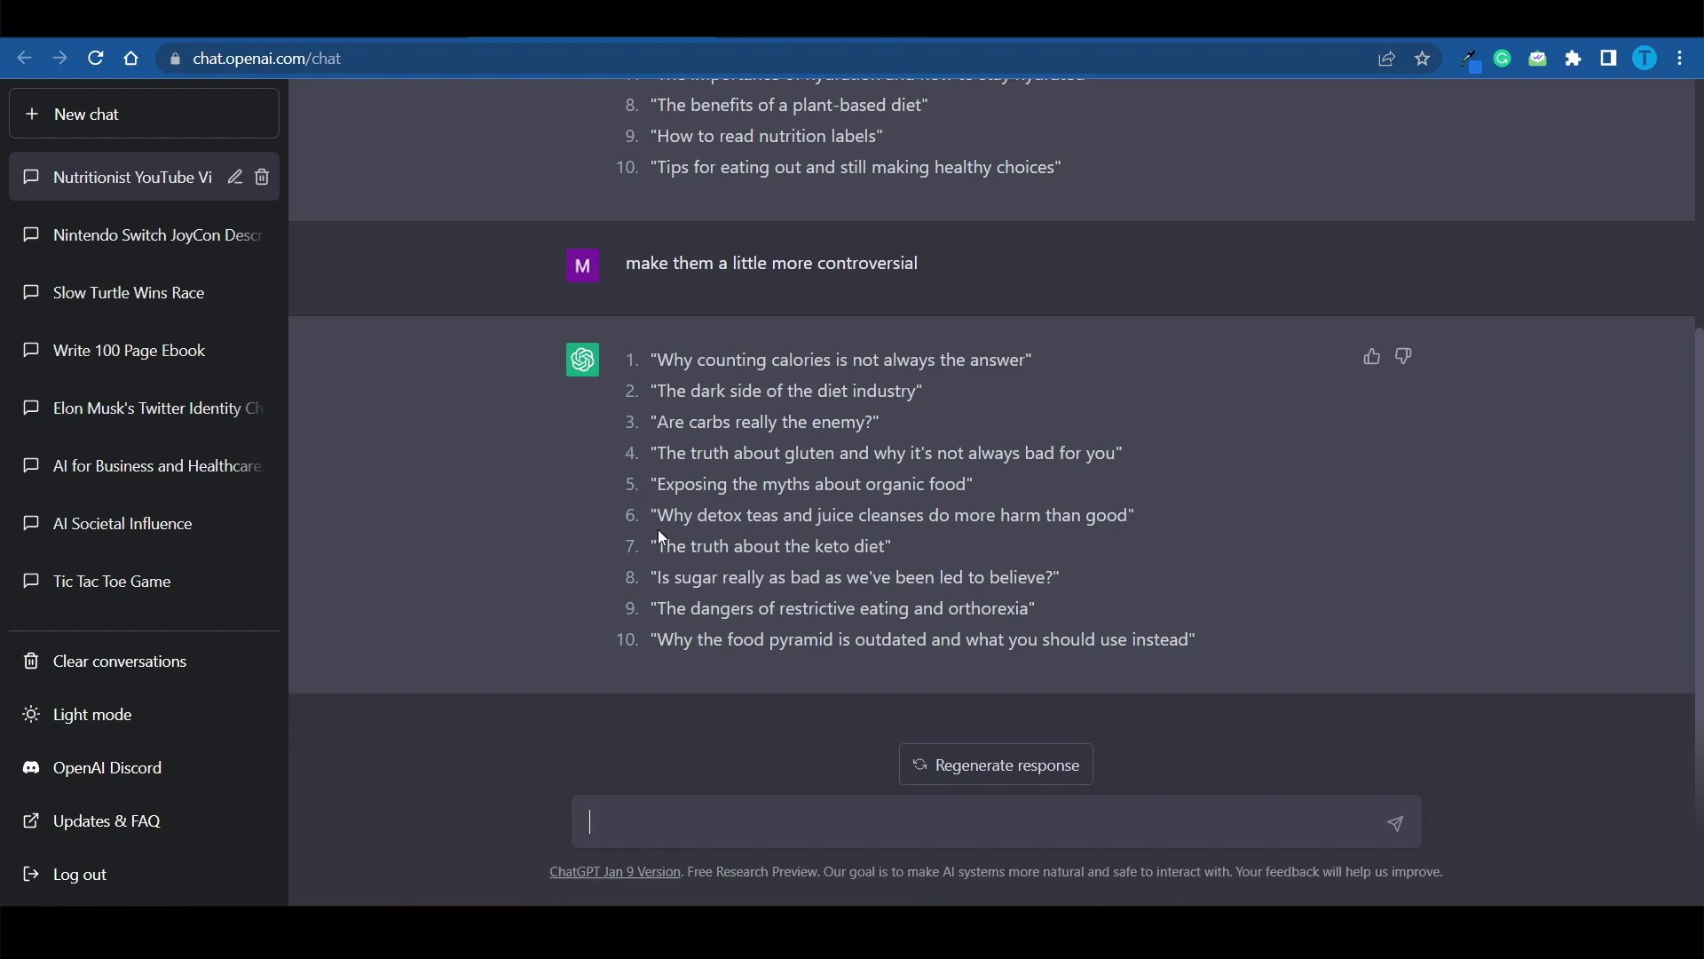
drag(659, 515, 1126, 516)
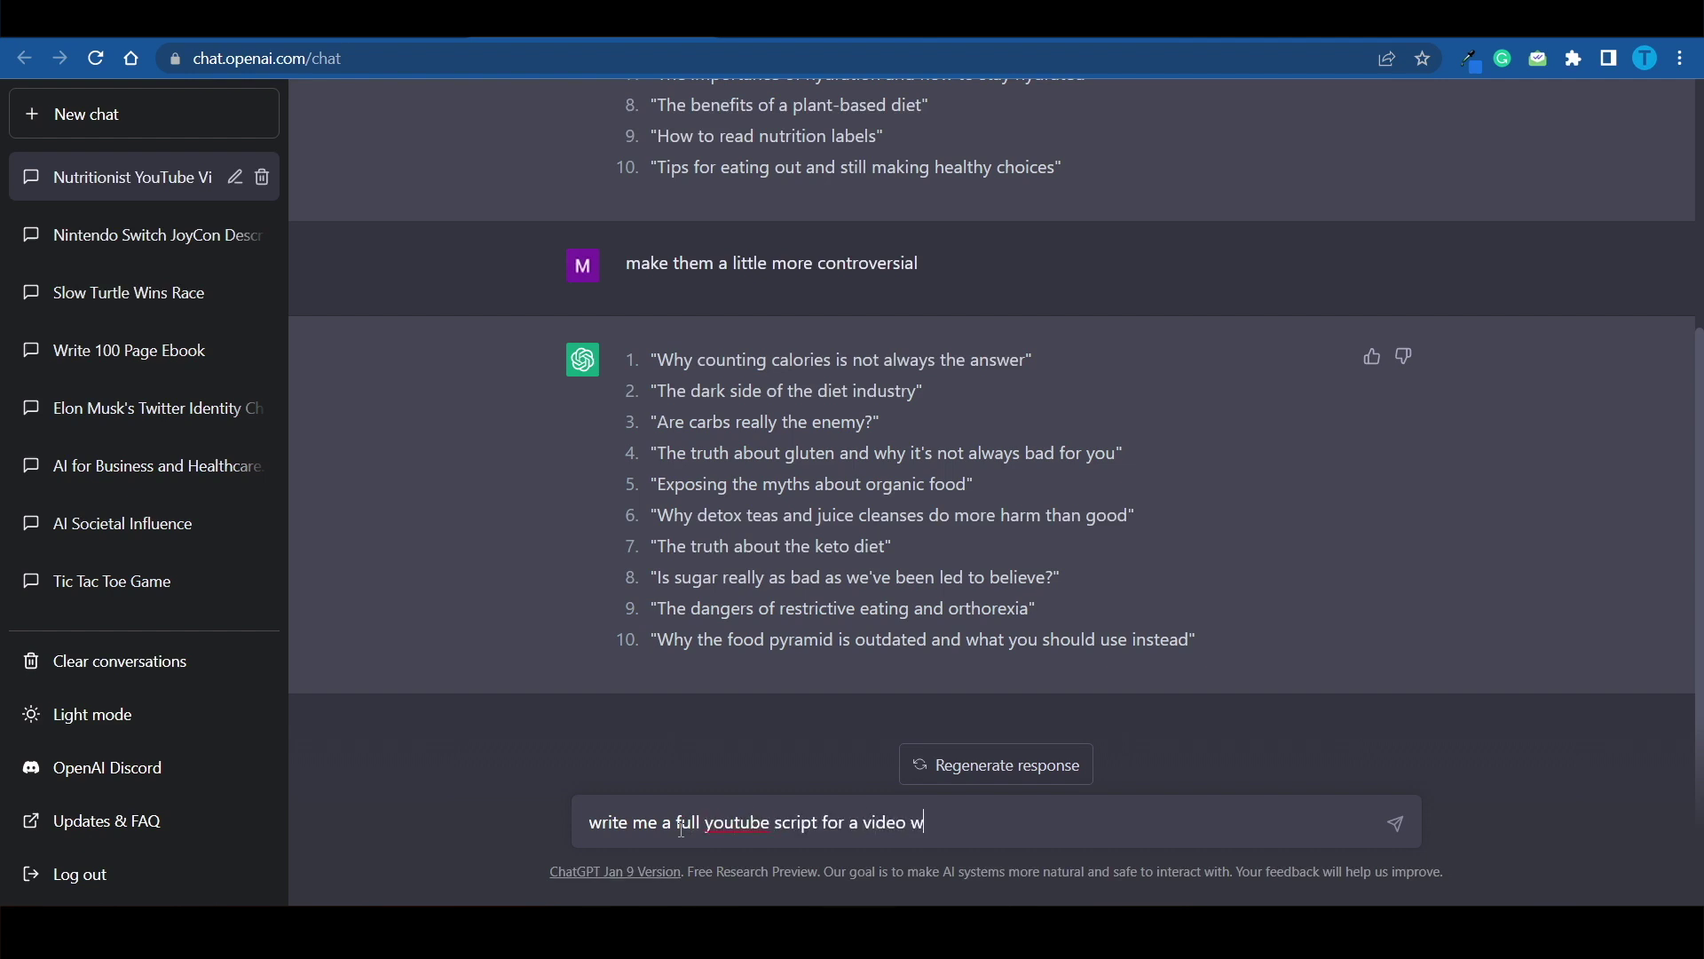
Step: Request a full YouTube script titled 'Why detox teas and juice cleanses do more harm than good'
text(full youtube script for a video with this title: Why detox teas and juice cleanses do more harm than good)
key(Return)
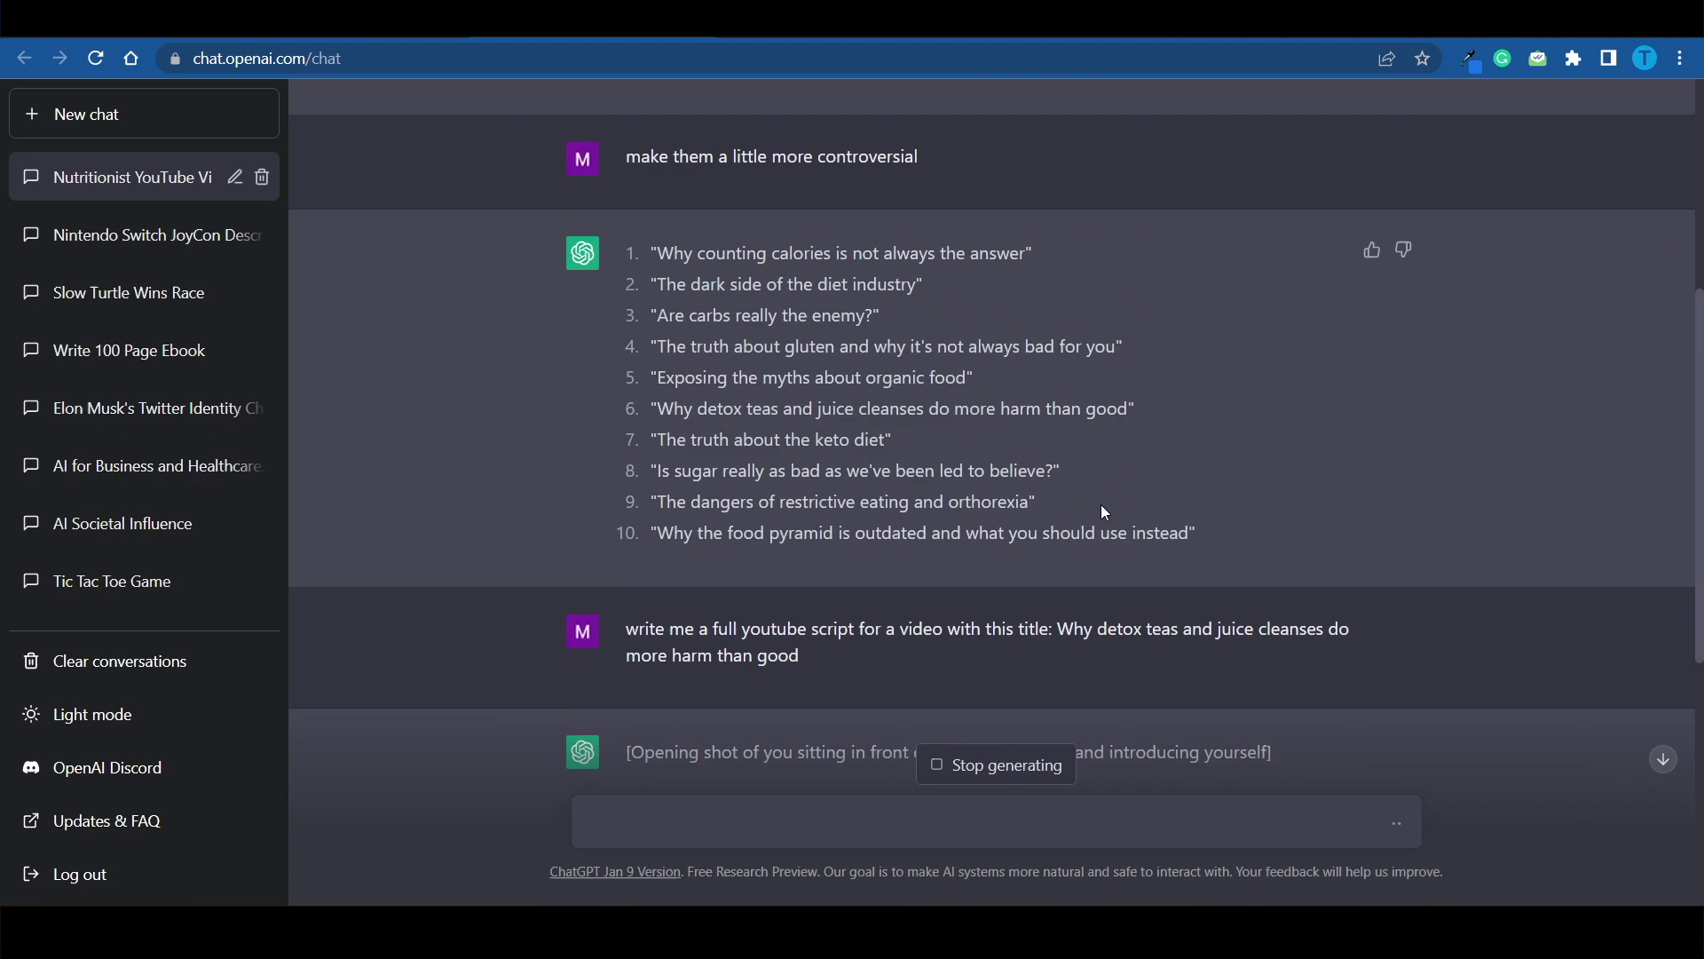
scroll(1103, 508, up, 3)
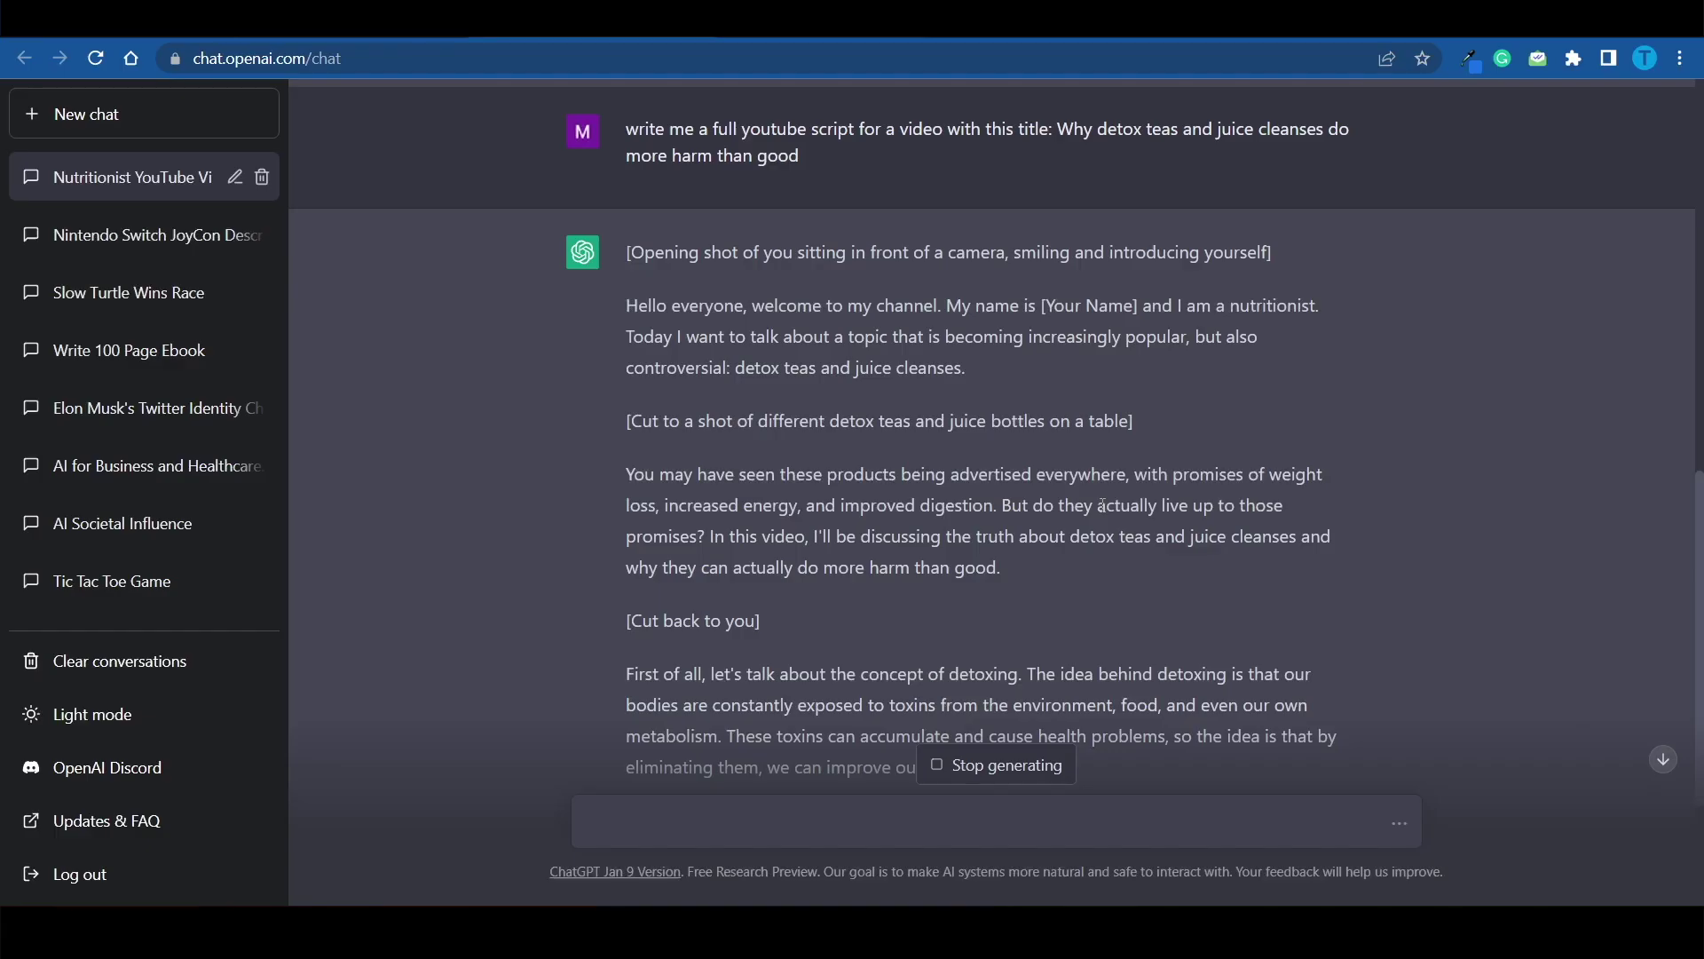
scroll(1253, 444, down, 1)
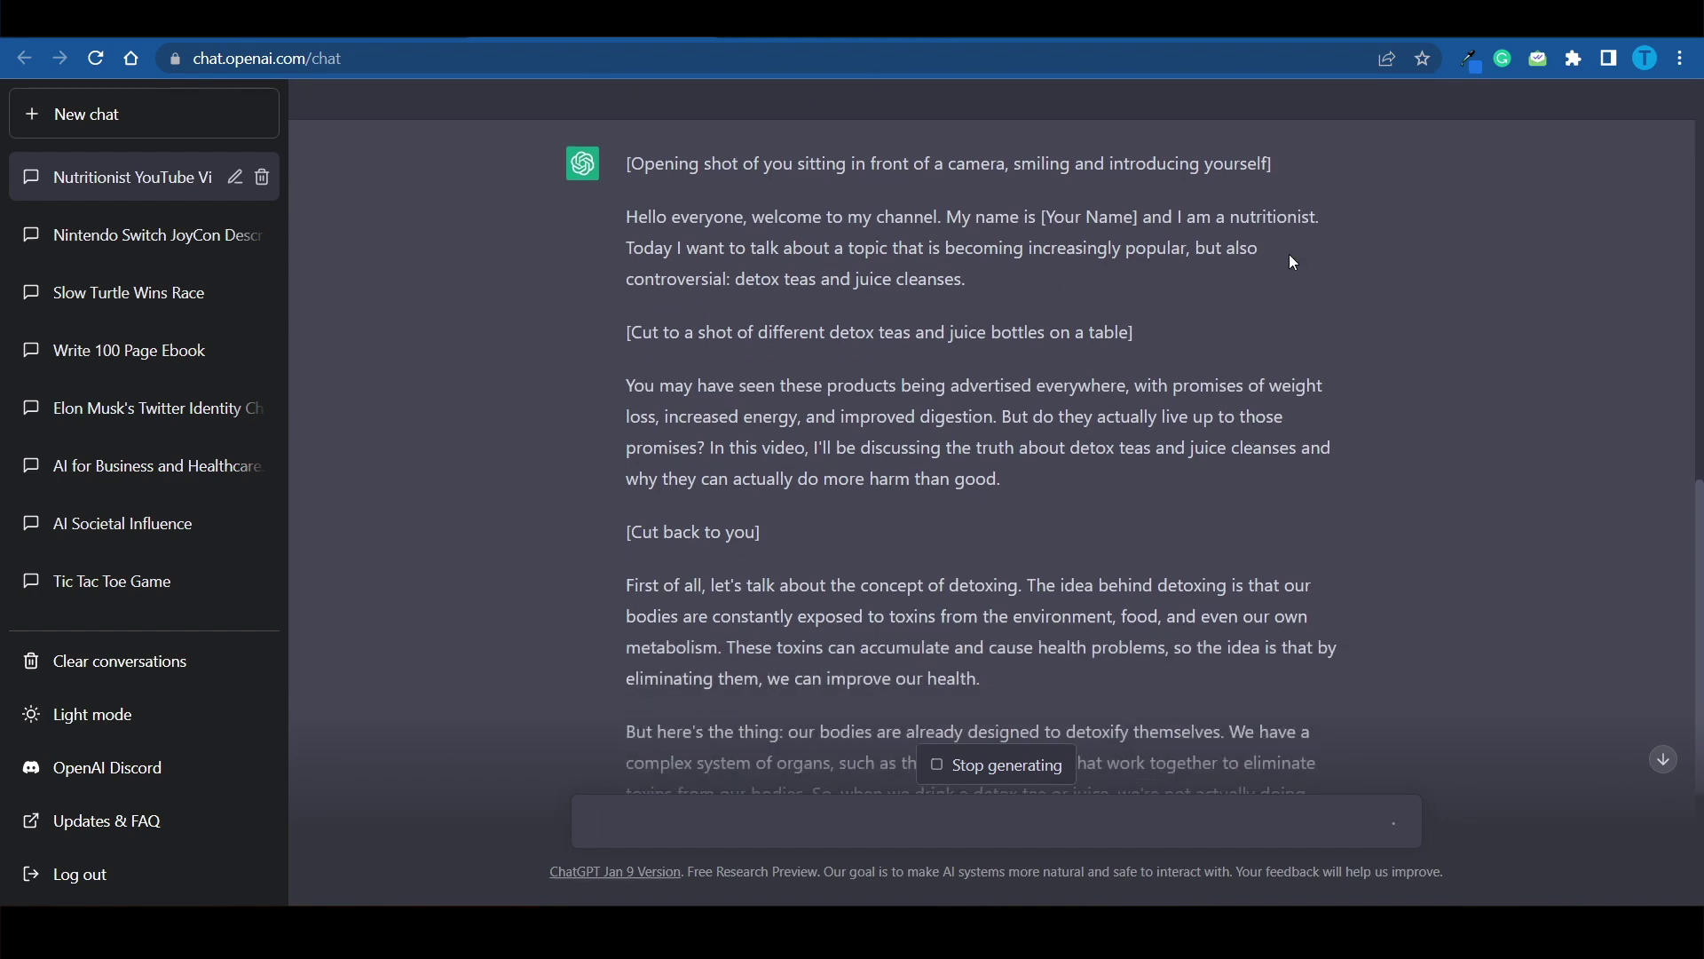
scroll(1291, 258, up, 6)
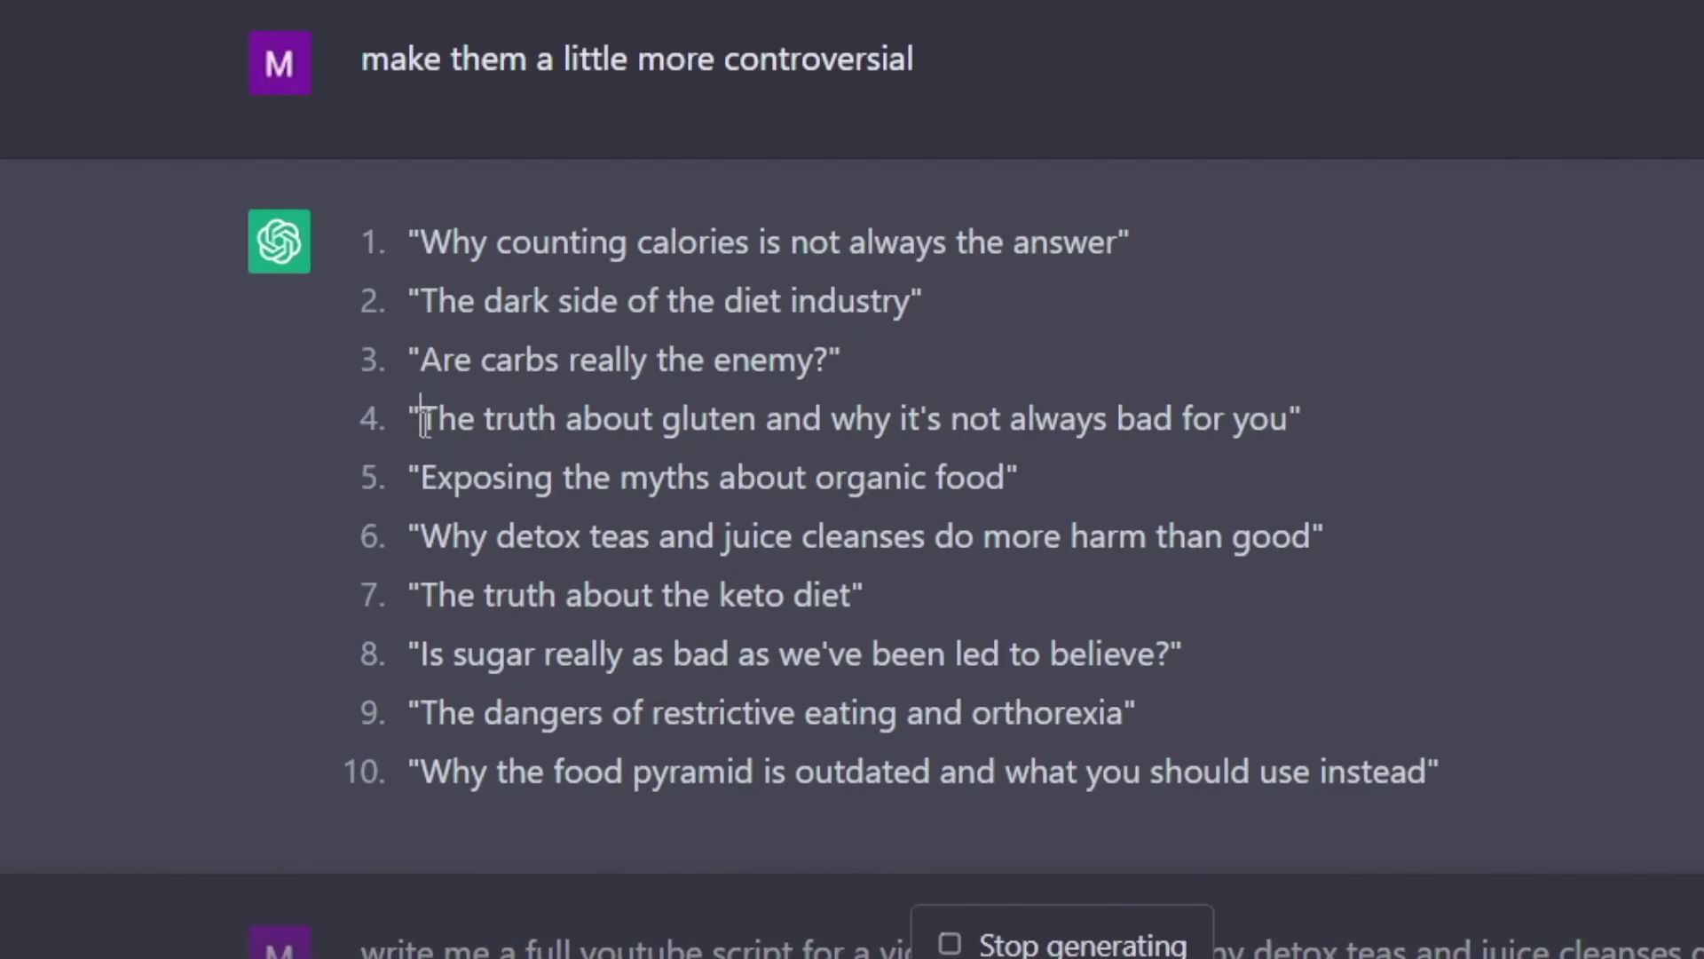
Step: Highlight the gluten title in ChatGPT's list of video ideas
drag(424, 419, 1259, 421)
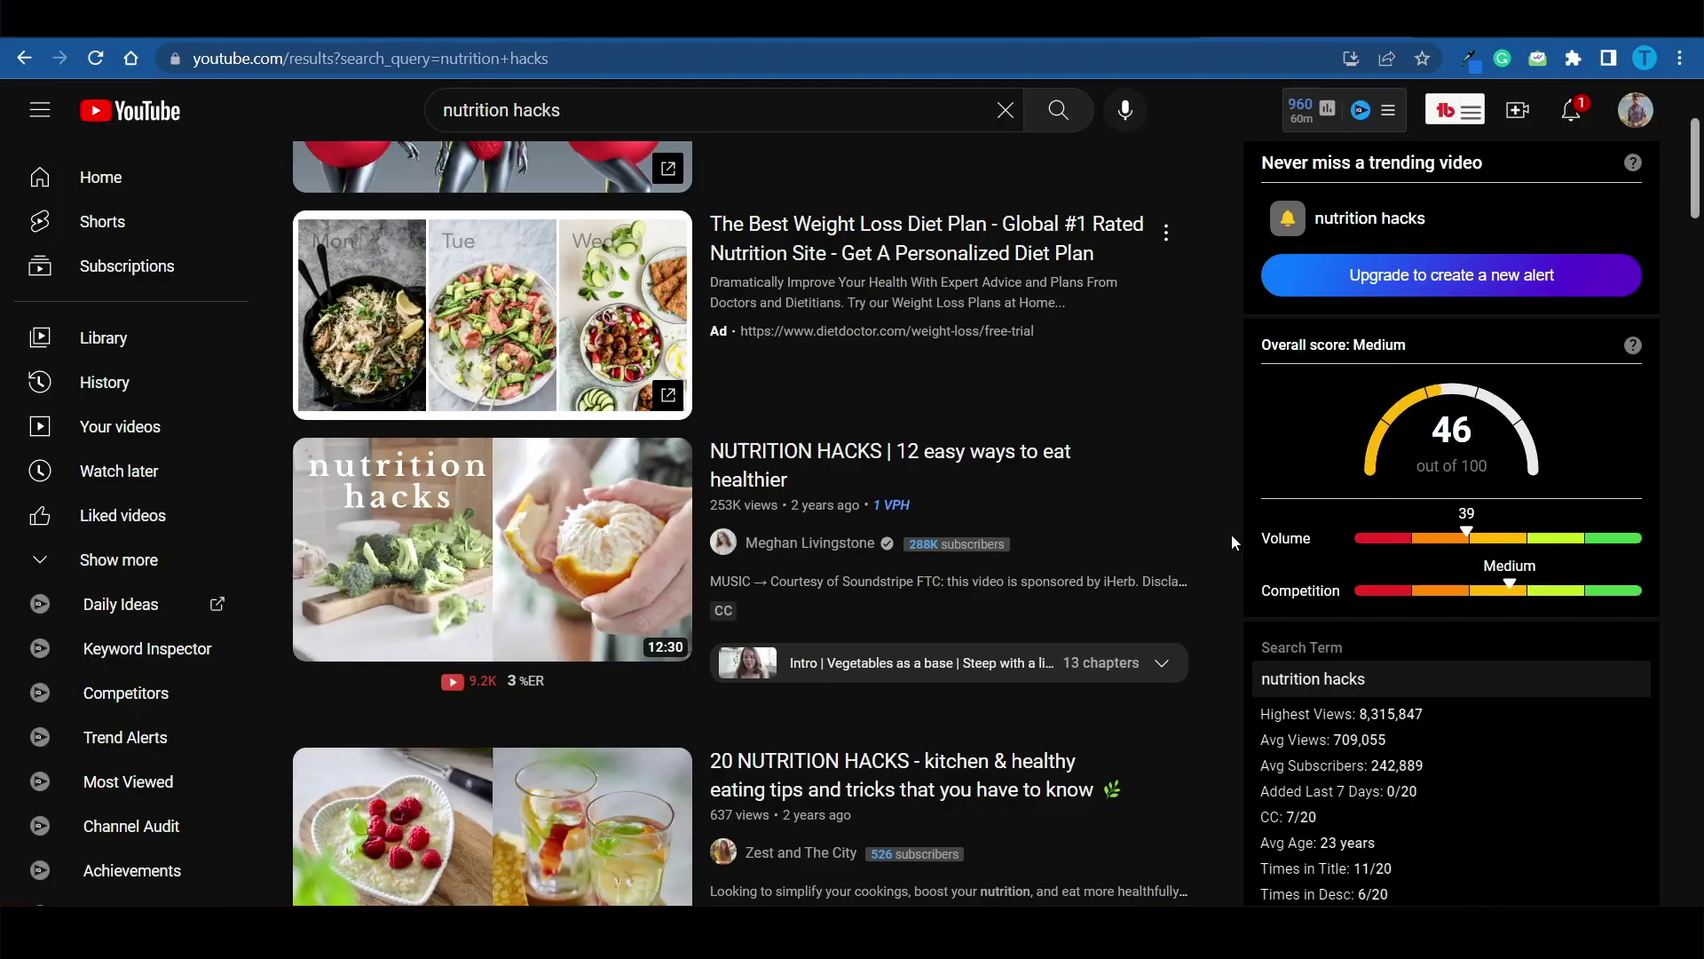
Step: Show the transcript of the 'NUTRITION HACKS | 12 easy ways to eat healthier' video
scroll(1232, 535, down, 1)
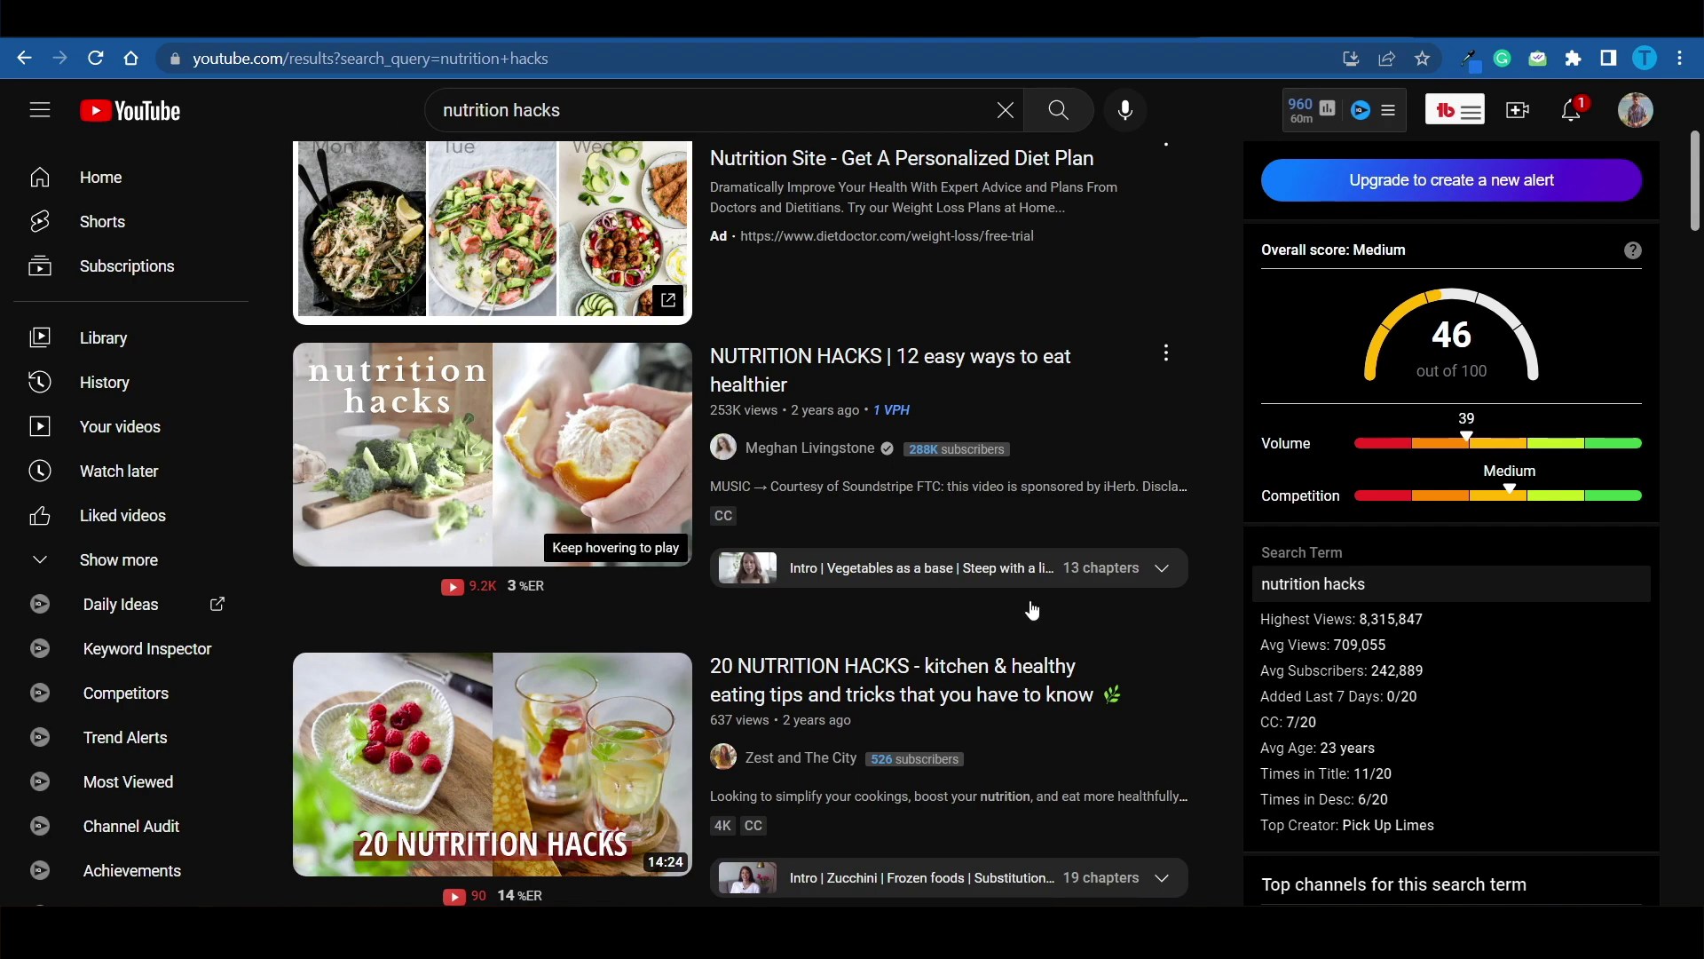
scroll(1033, 609, down, 6)
scroll(1191, 496, up, 8)
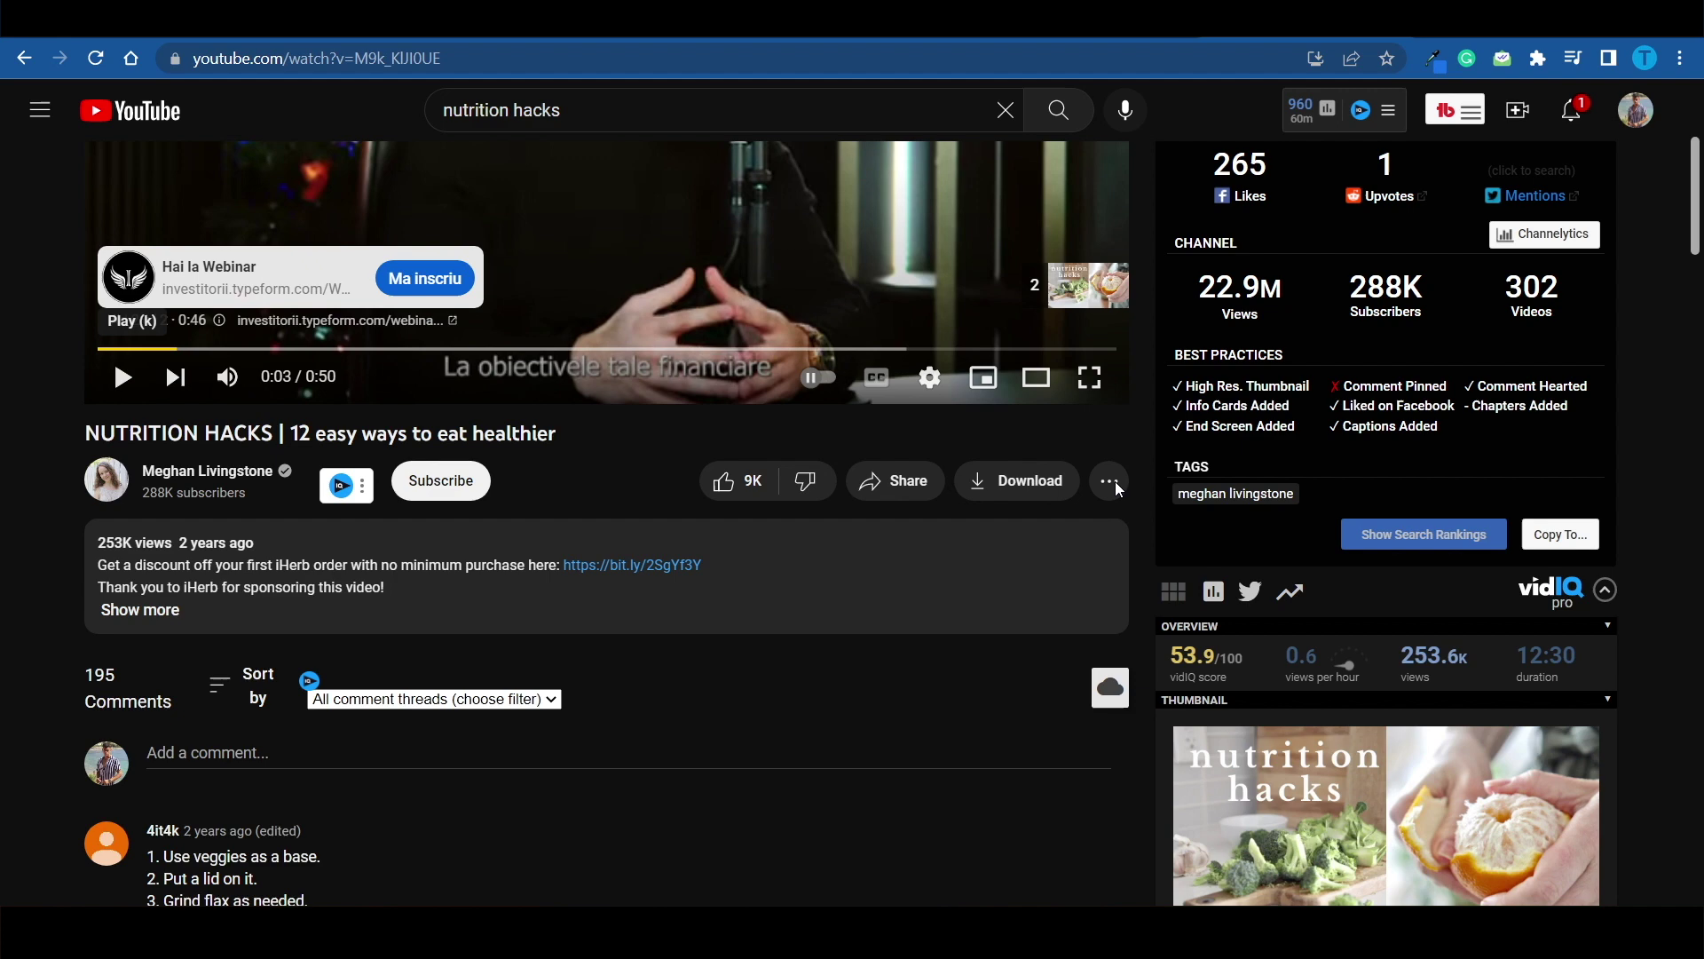
click(1109, 484)
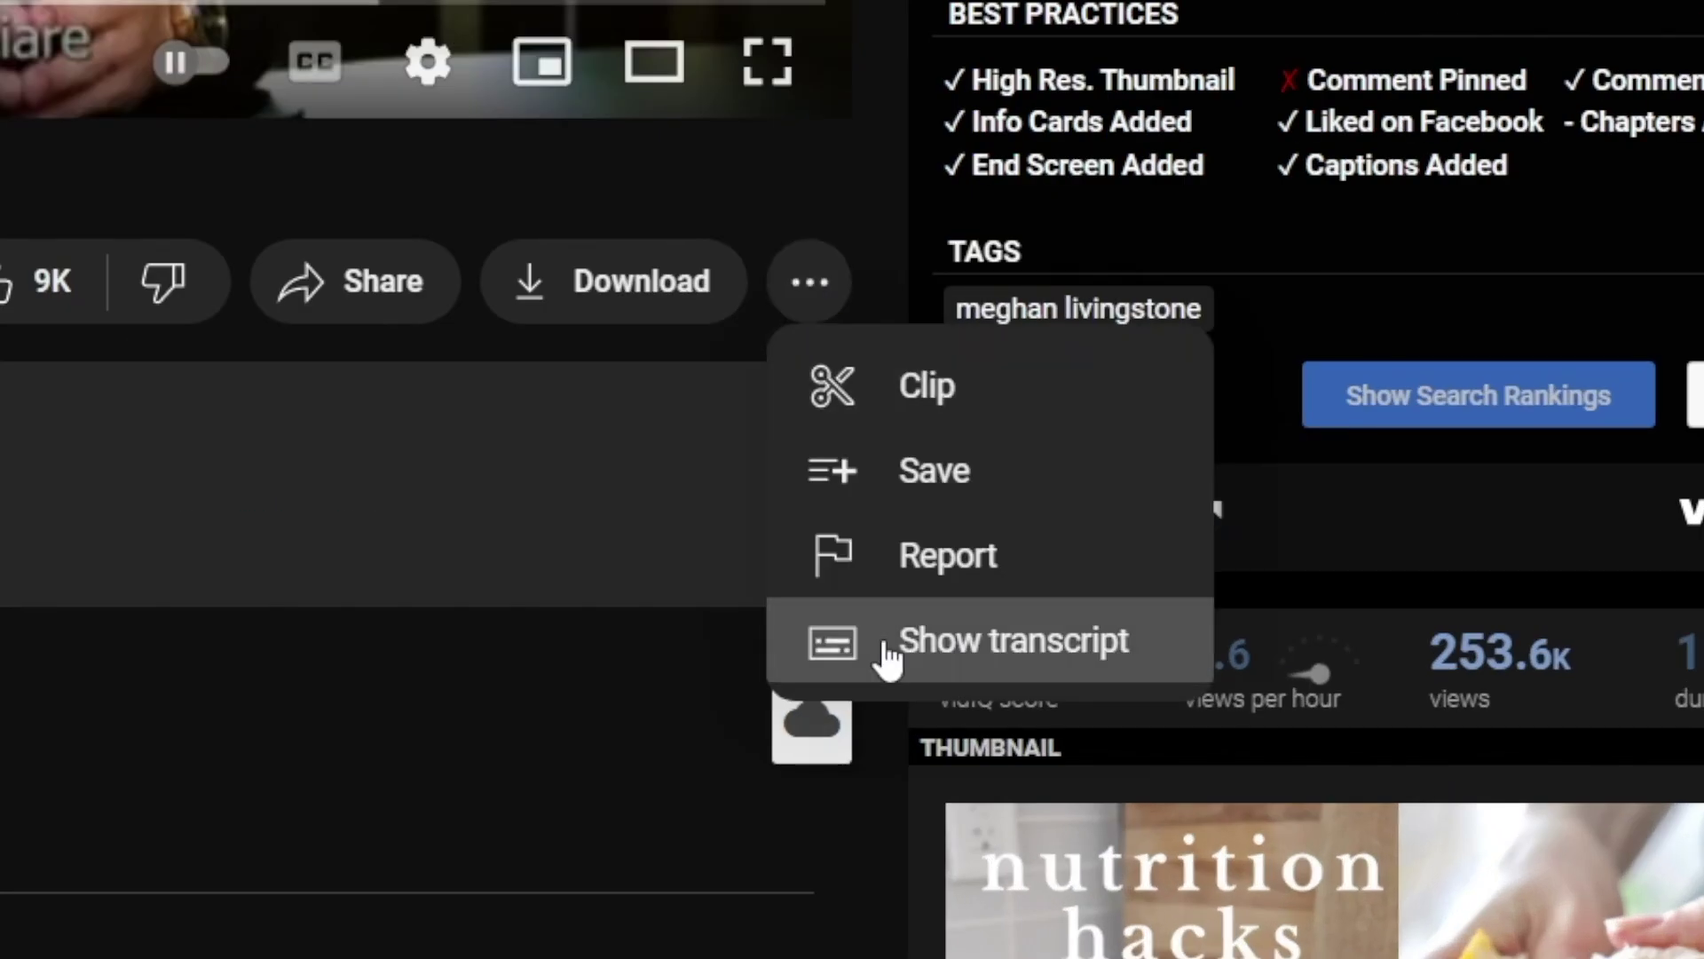
click(898, 656)
Step: Turn off the transcript timestamps and select the entire transcript text
click(1423, 69)
click(1501, 152)
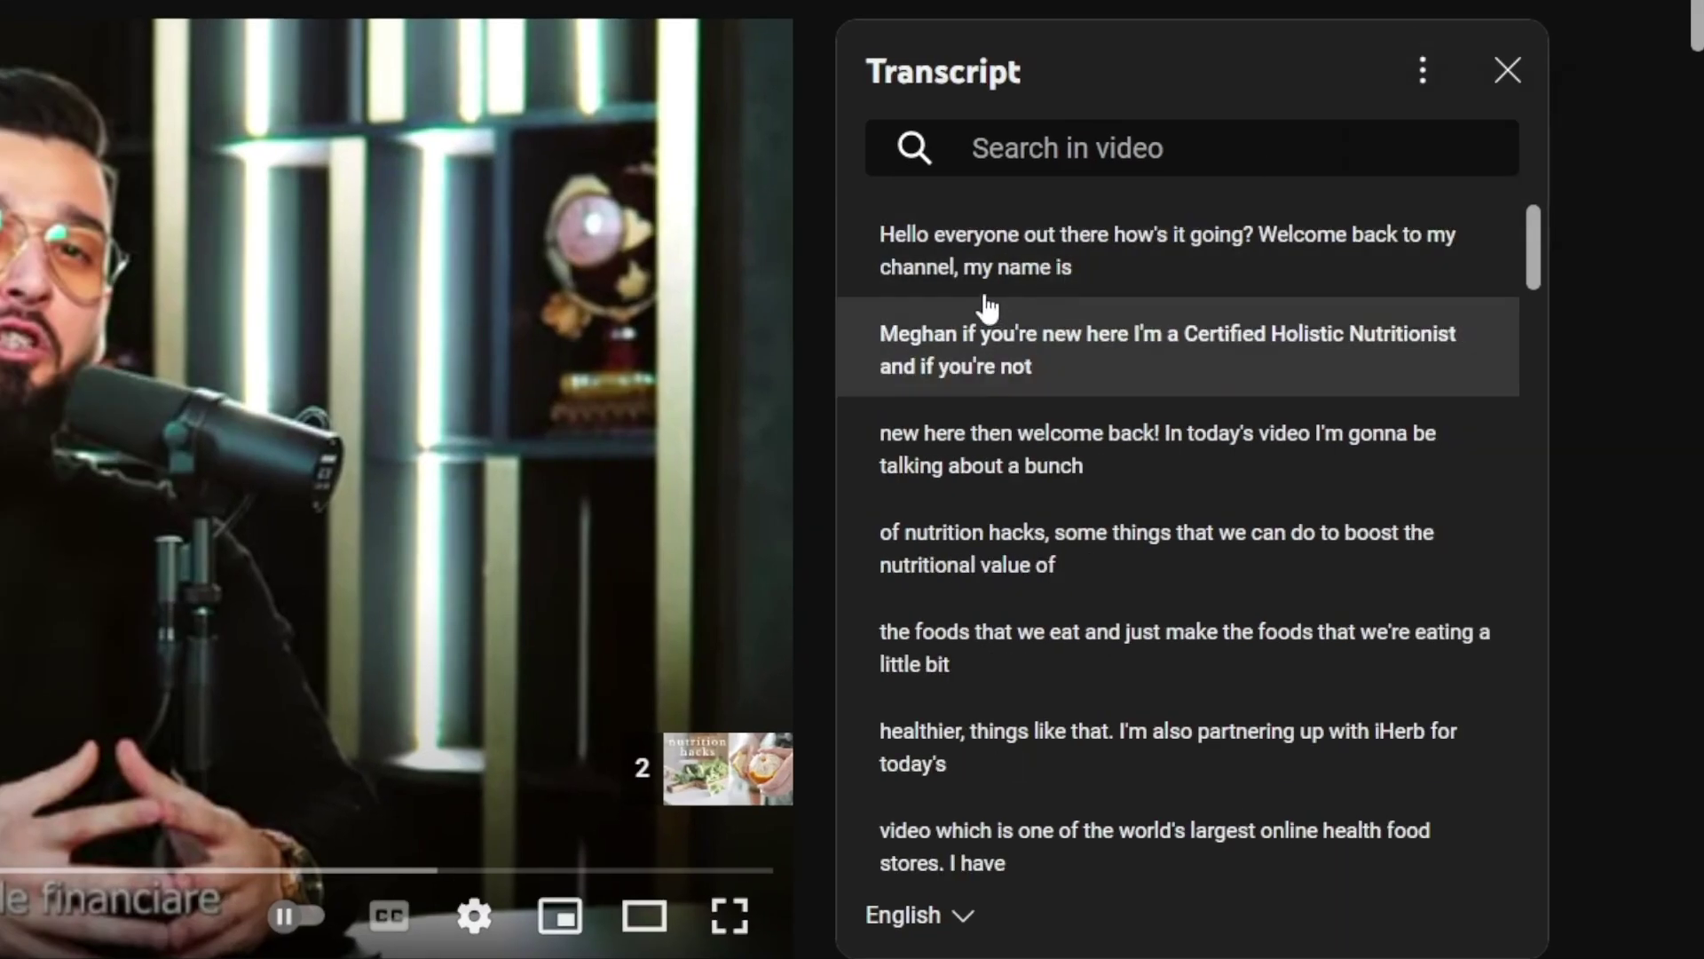
drag(873, 241, 1055, 847)
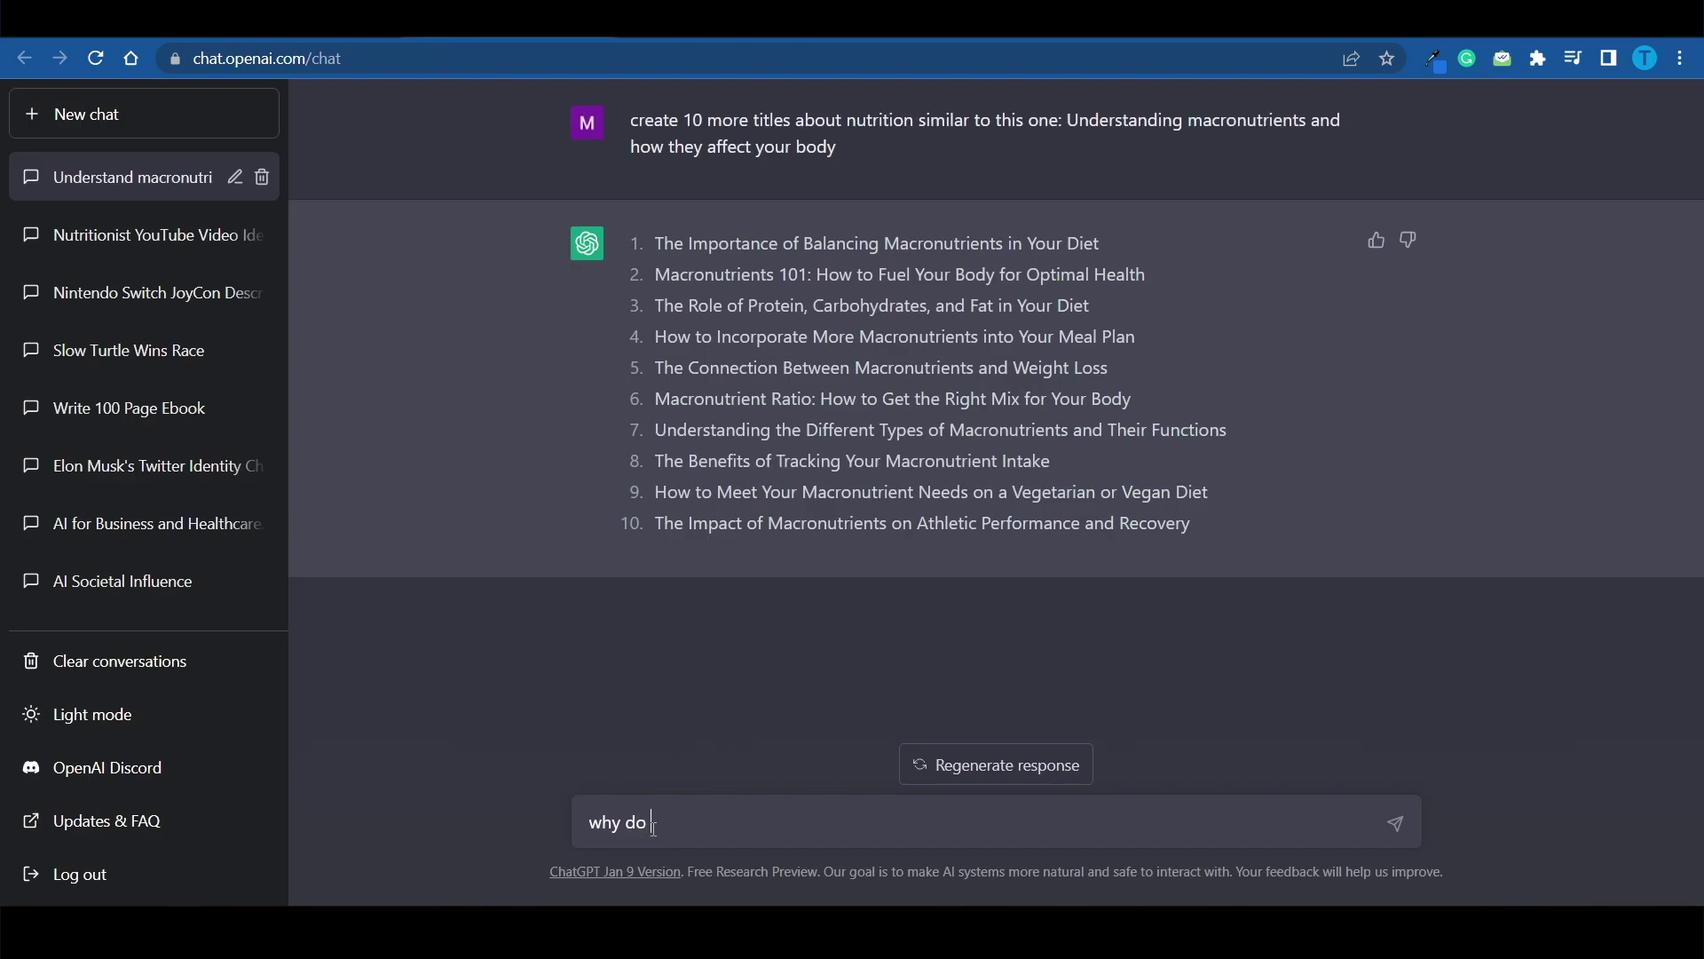
Step: Finish the question about the video's YouTube success, adding 'title:' and 'transcript:' lines and pasting the transcript
text(you )
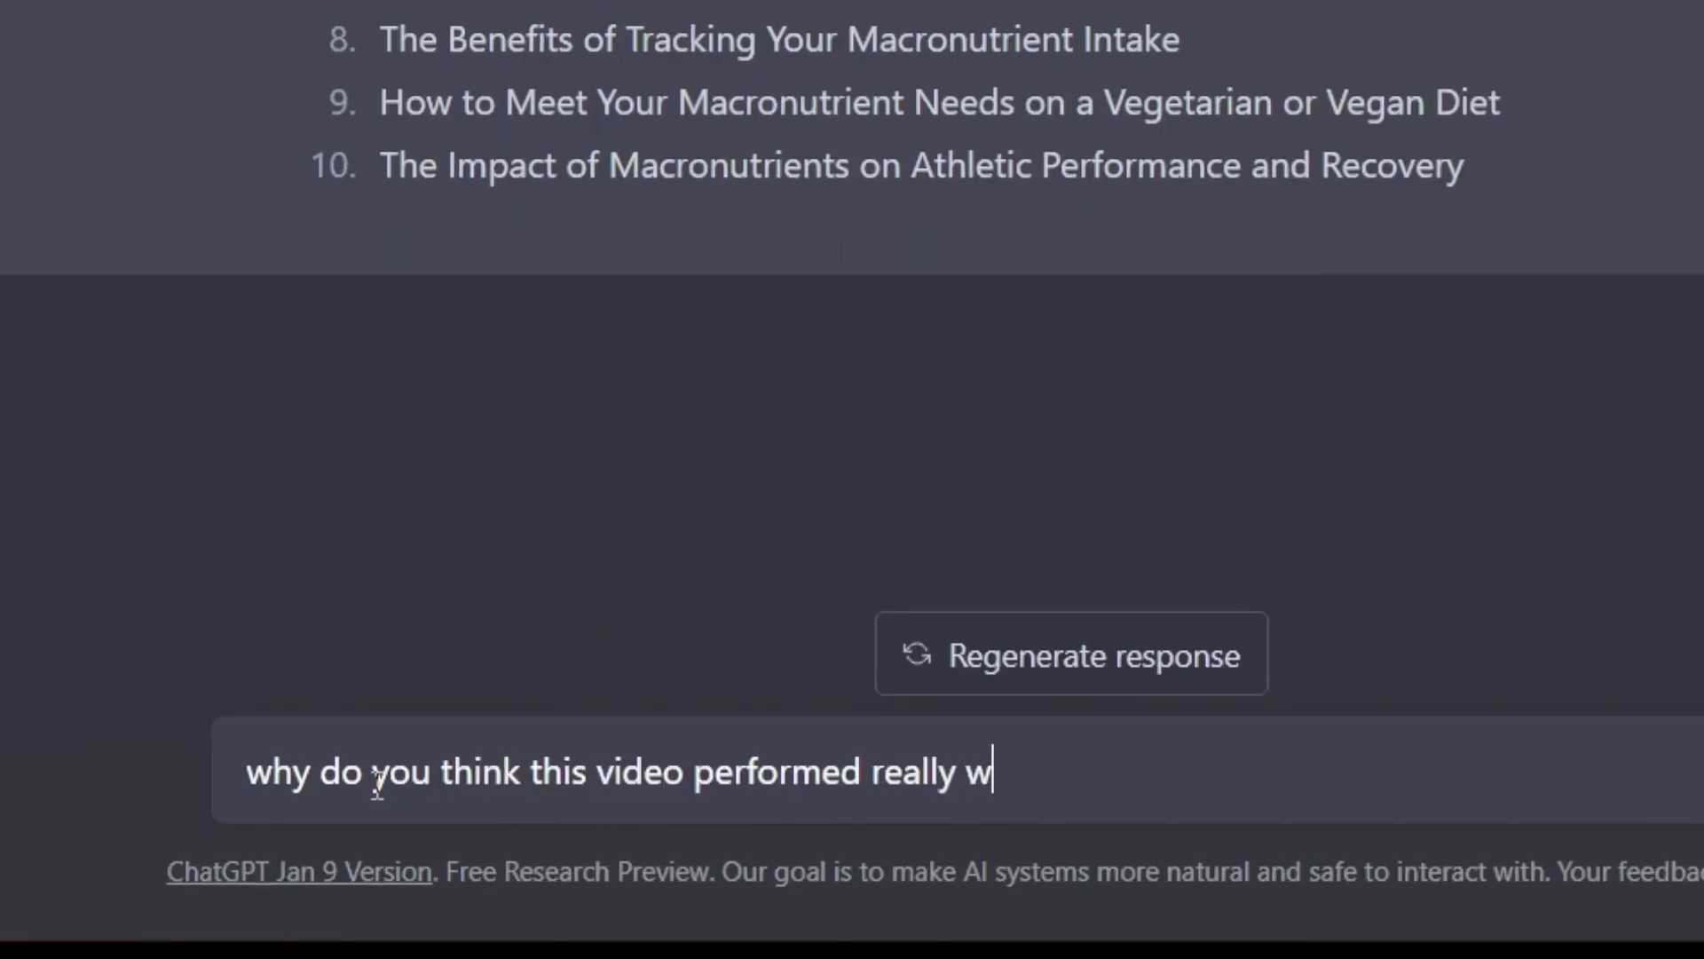
text(on youtube?)
key(shift+Return)
key(shift+Return)
text(title:)
key(shift+Return)
key(shift+Return)
text(transcript:)
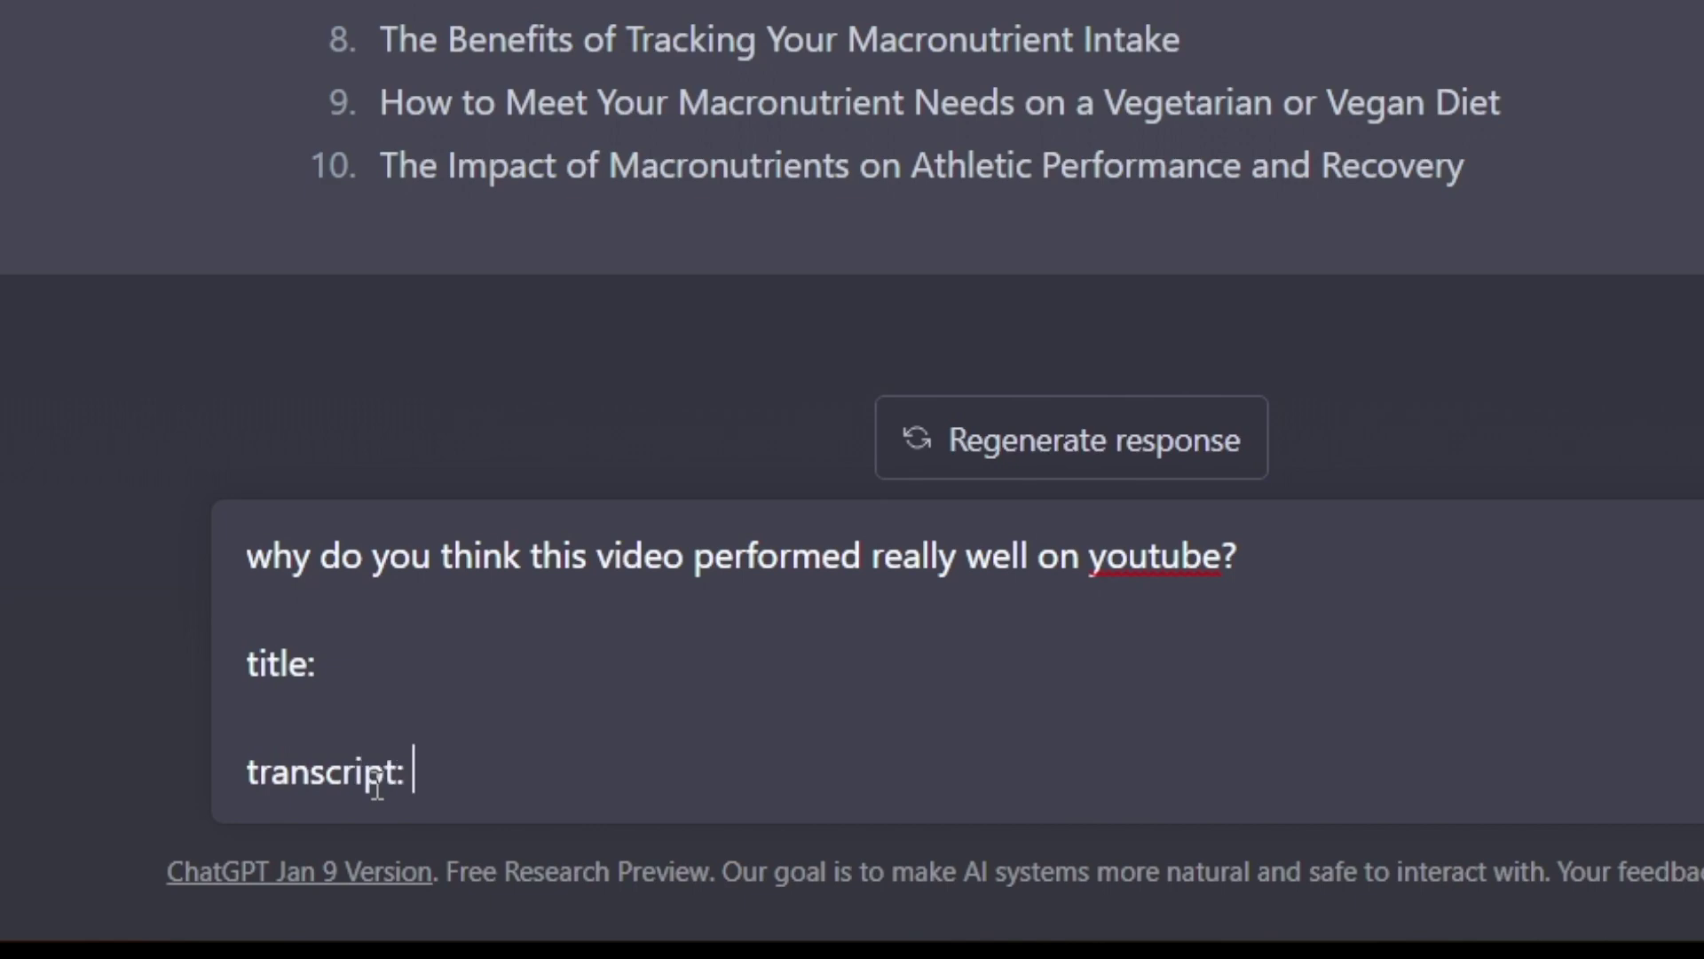
key(ctrl+v)
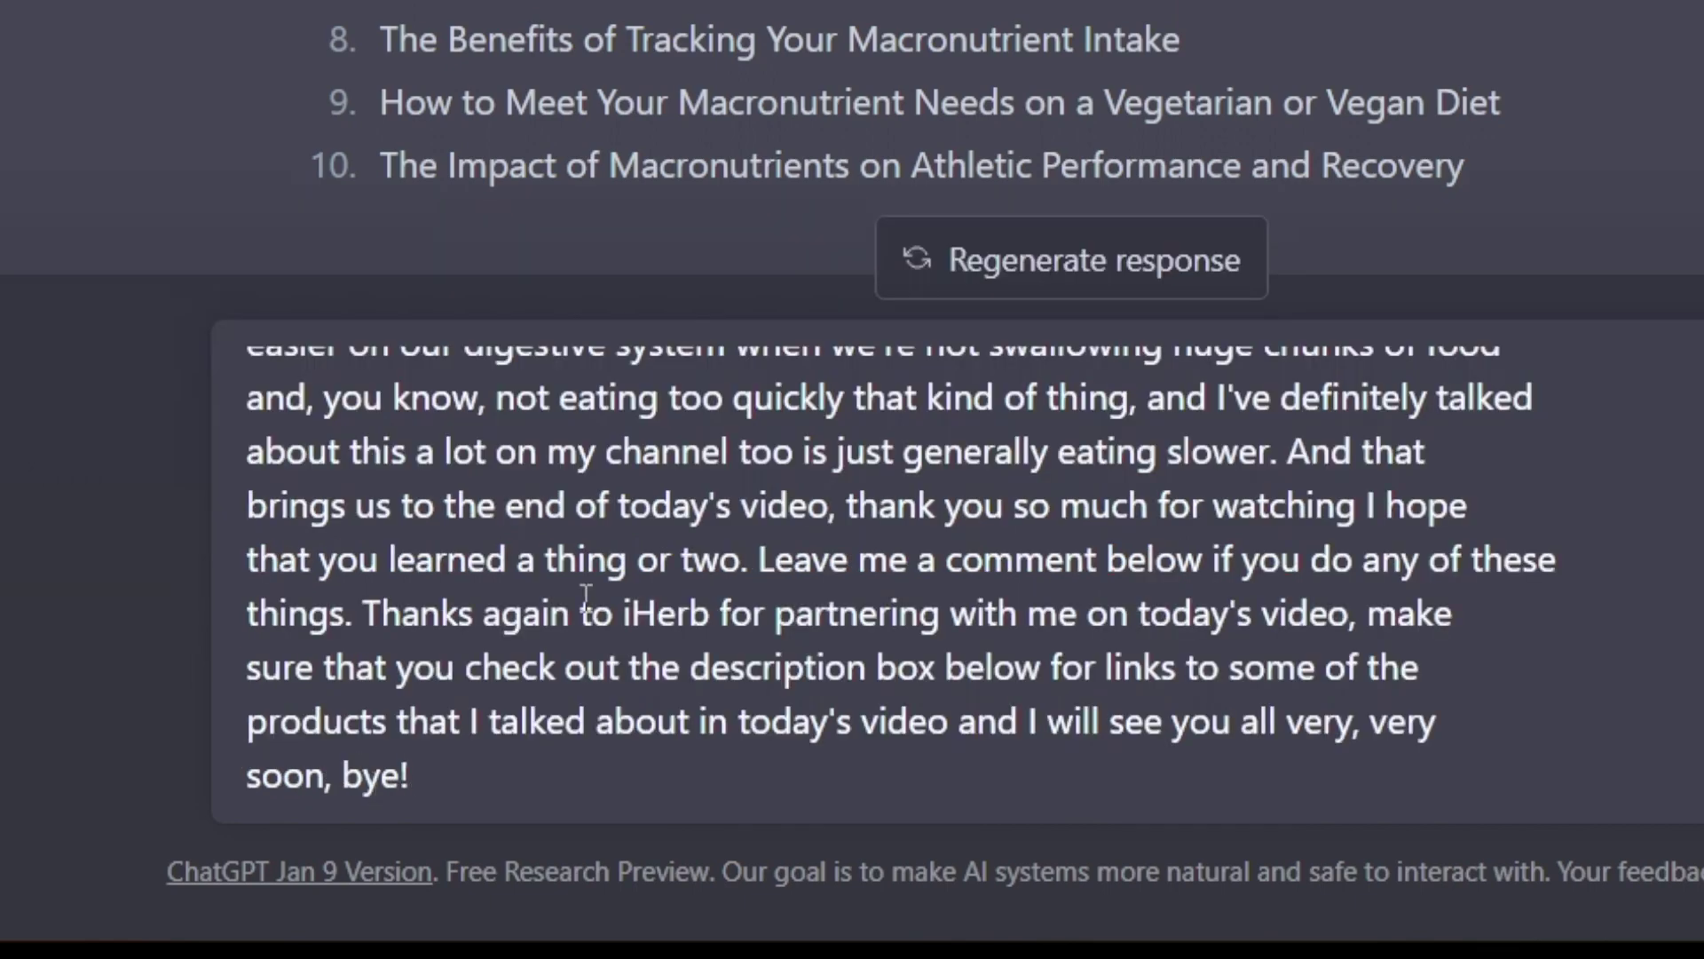
Step: Select the NUTRITION HACKS video title and send the prompt
scroll(586, 596, up, 20)
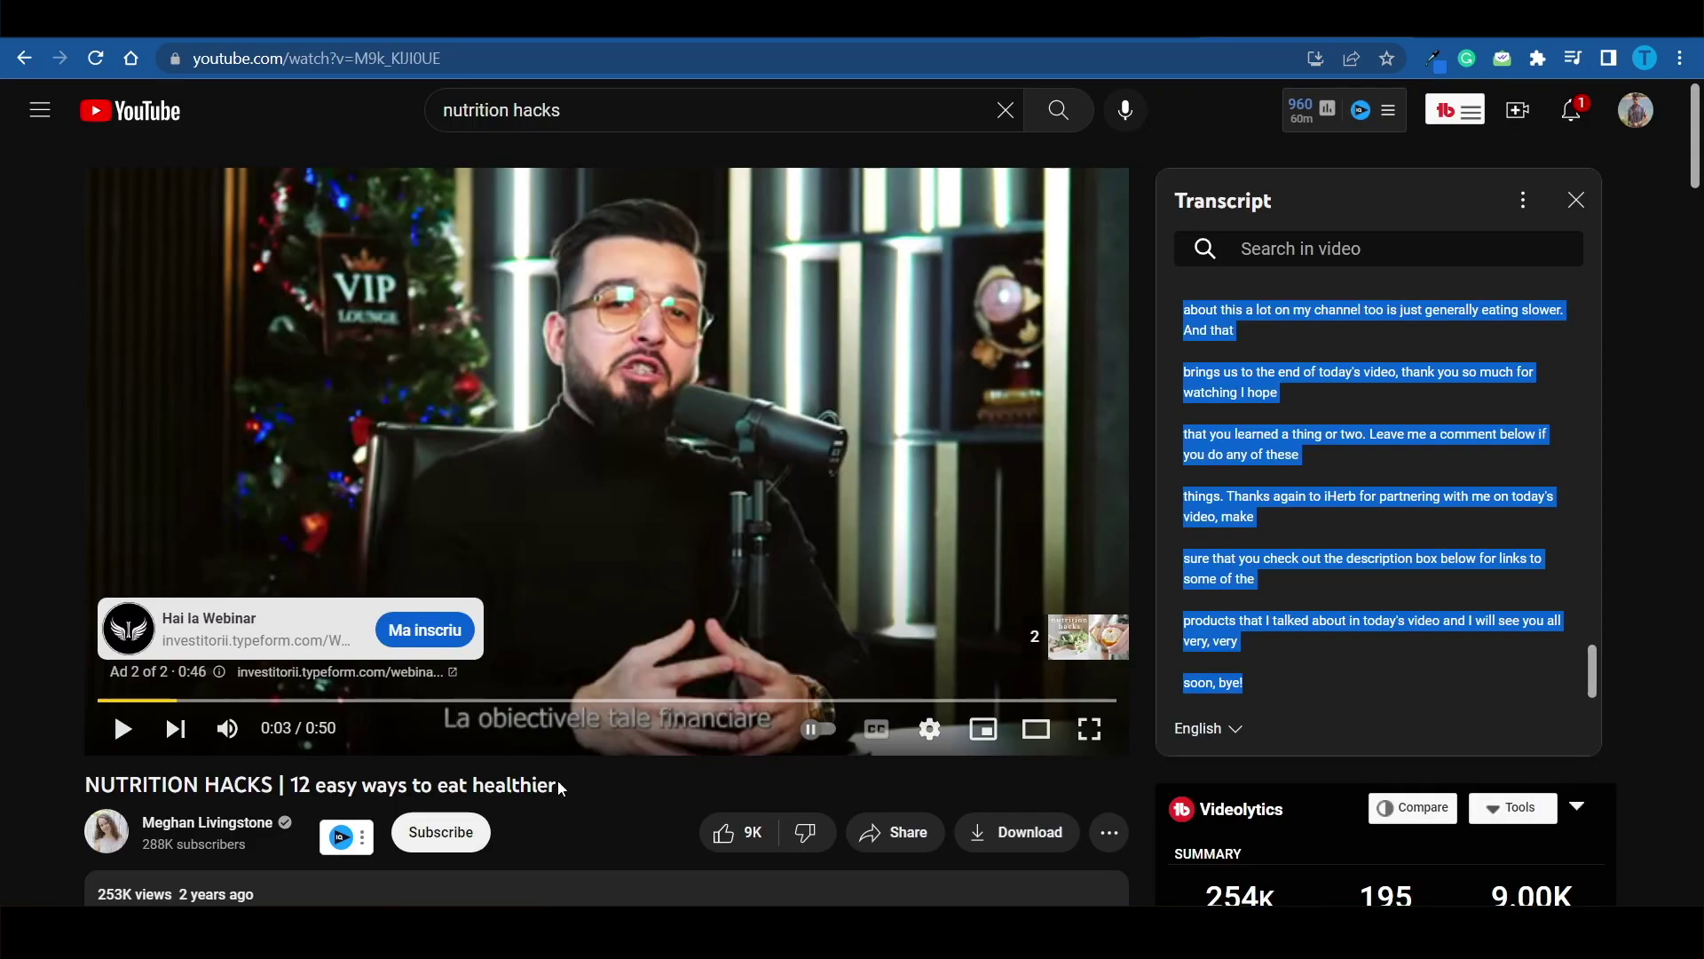
drag(89, 783, 553, 766)
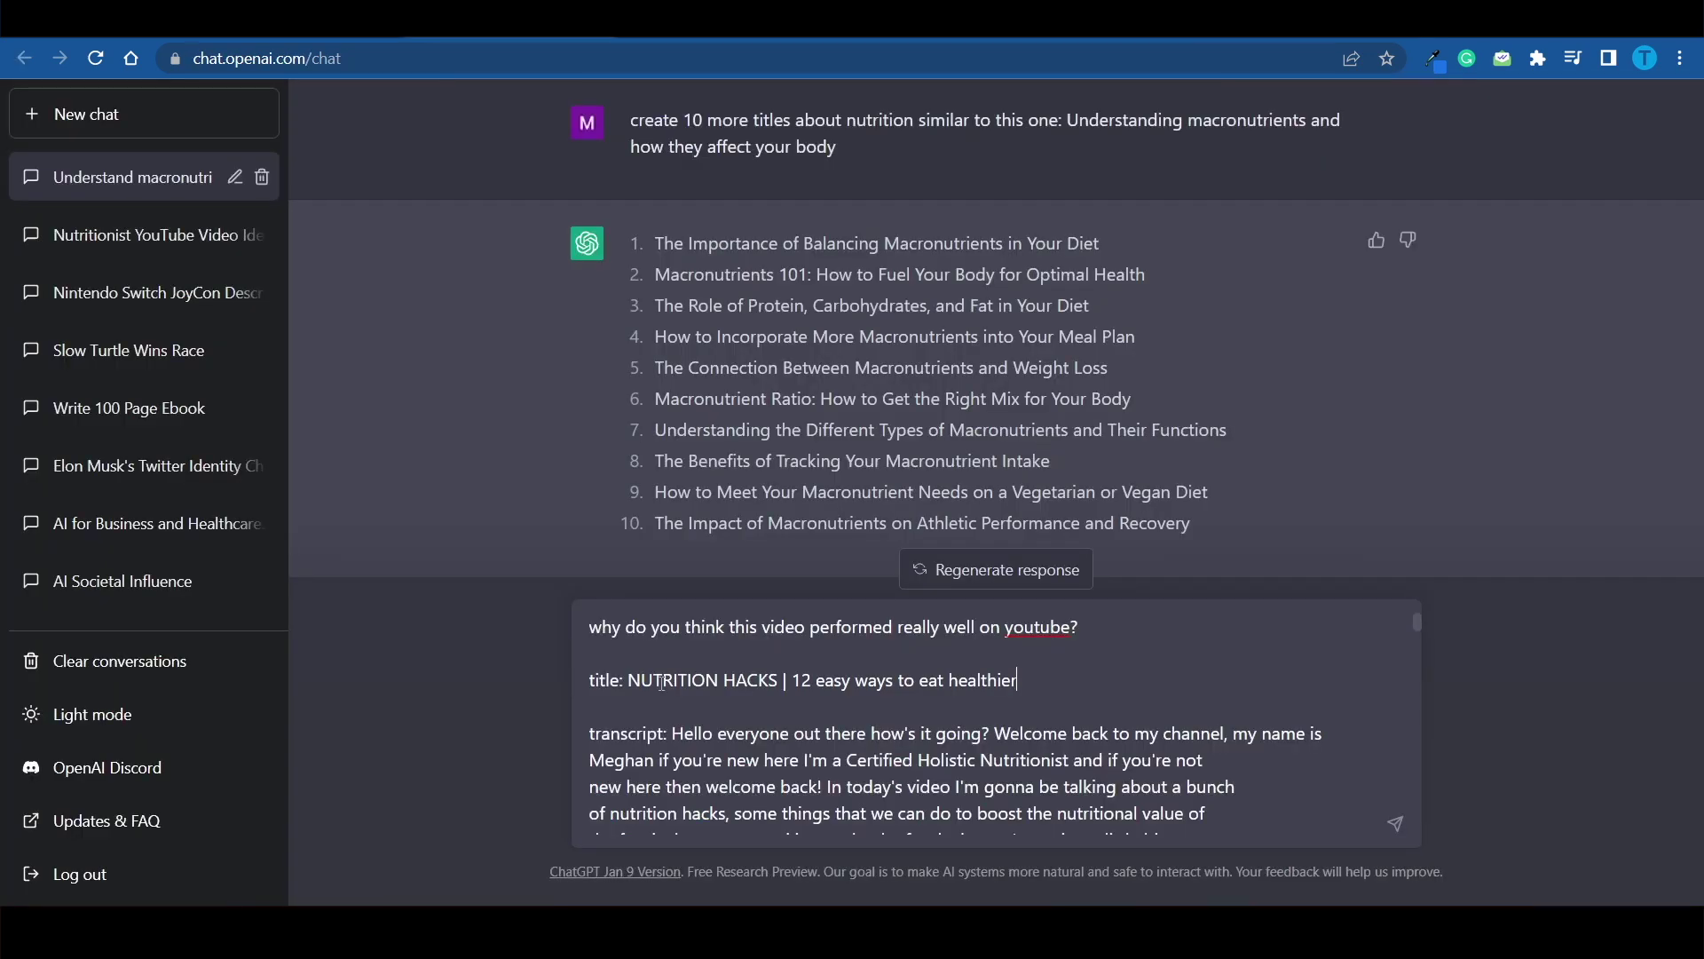
key(Return)
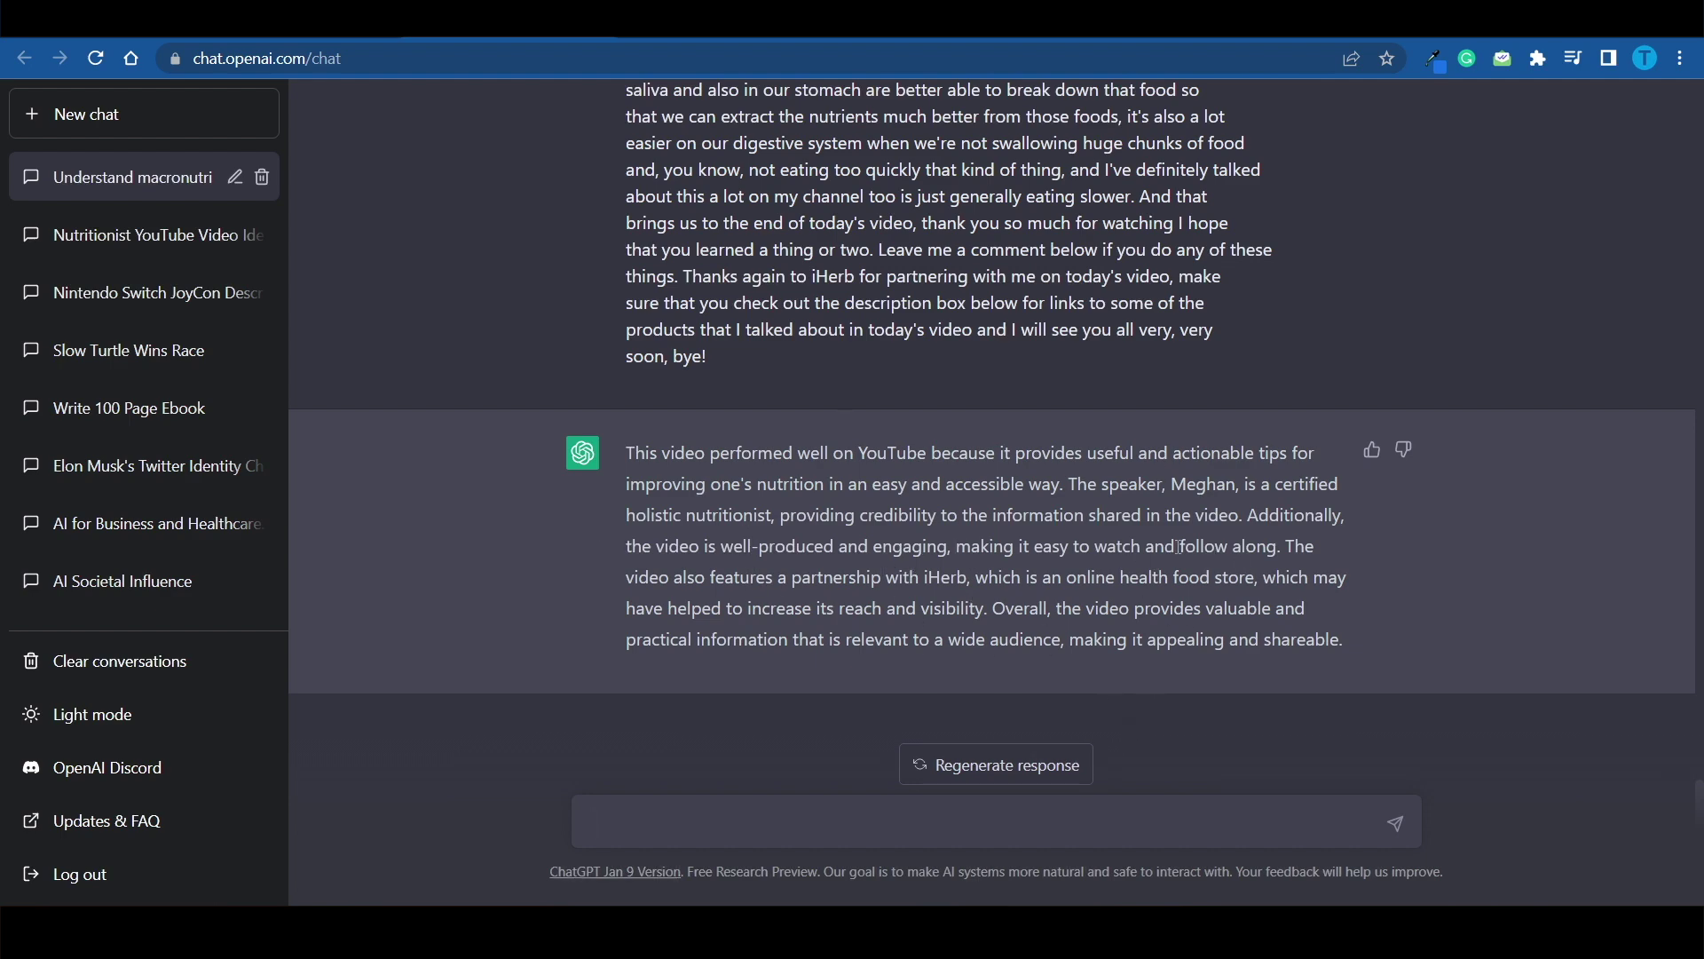
scroll(1179, 547, up, 20)
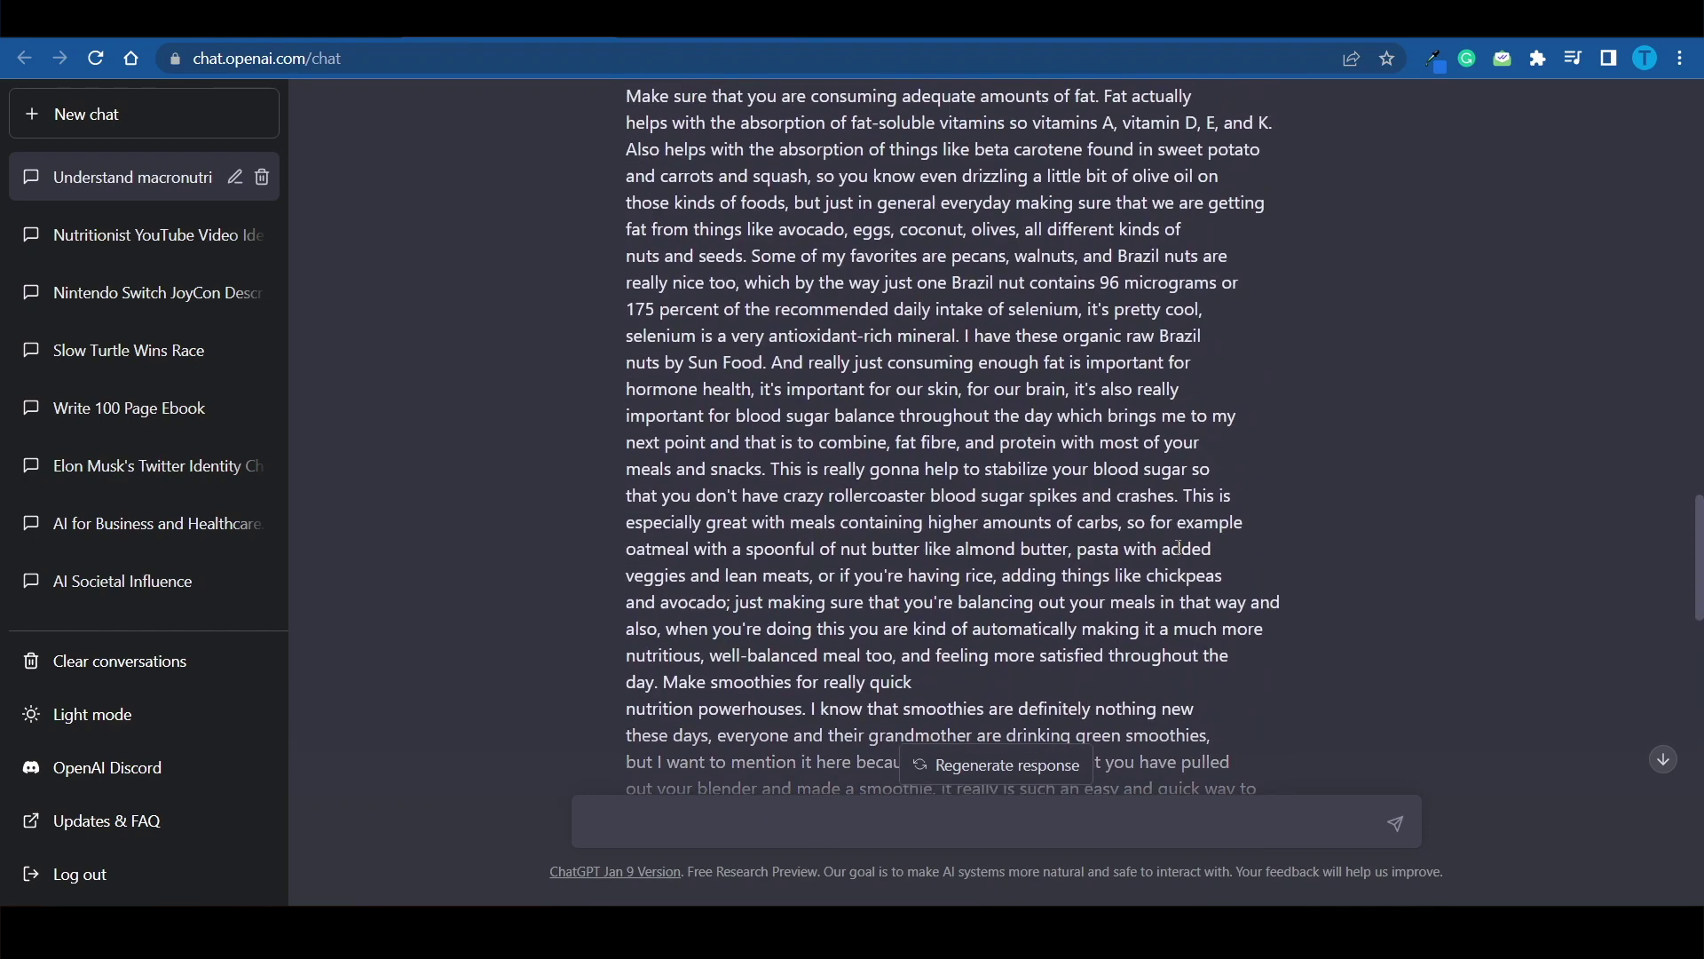
scroll(1179, 547, up, 20)
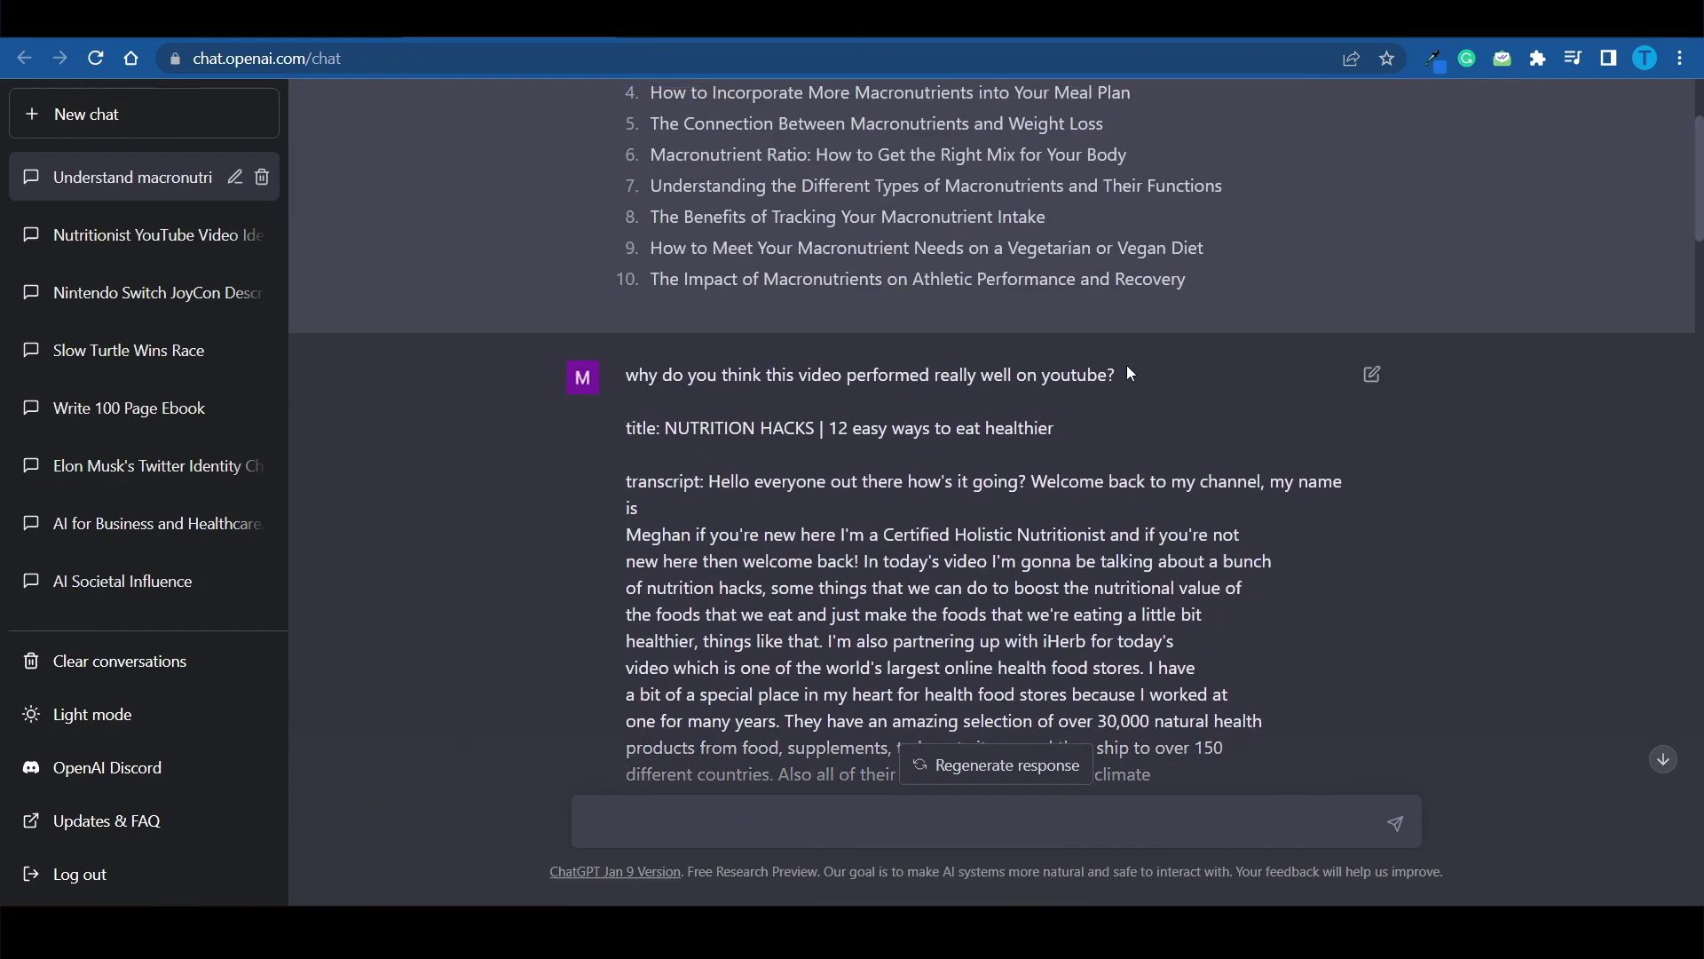